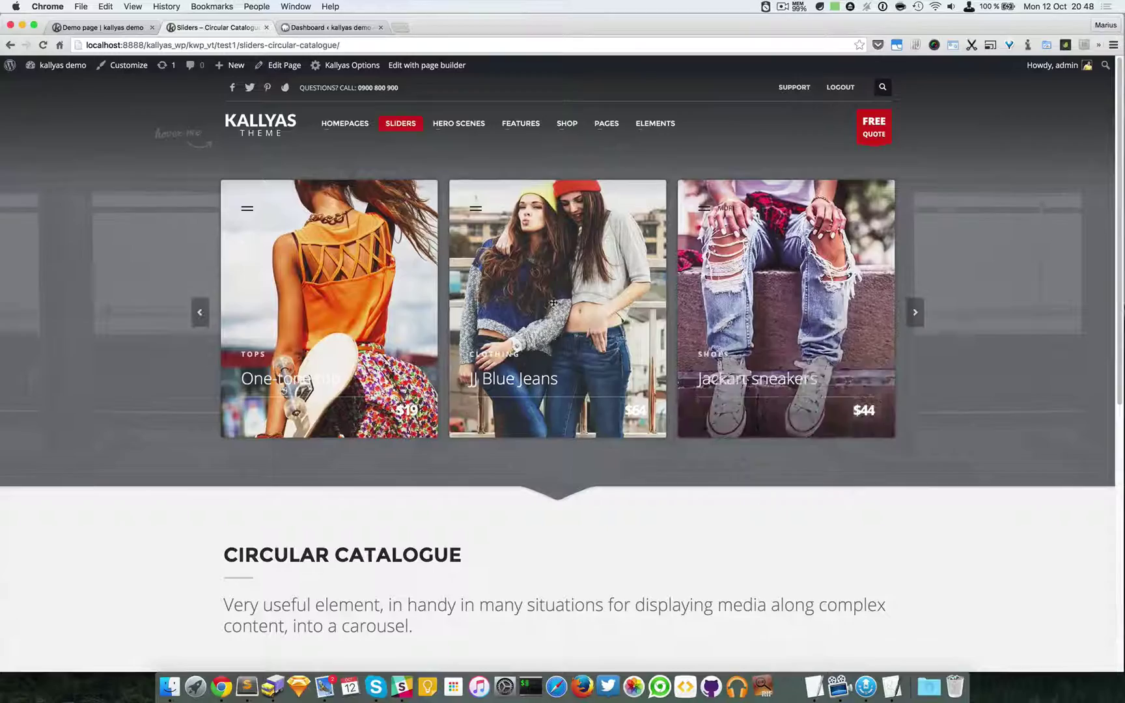
- Advance the Circular Catalogue carousel two products so White Summer Glasses and One-tone top lead
mouse_move(410, 120)
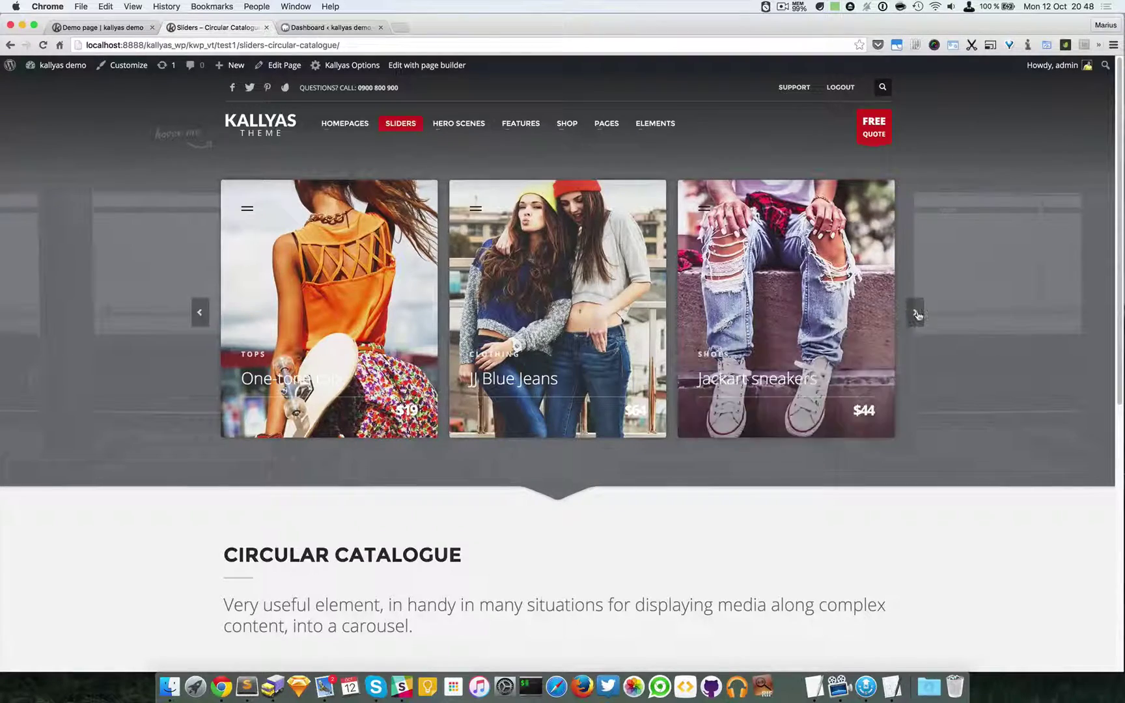
click(916, 315)
click(917, 315)
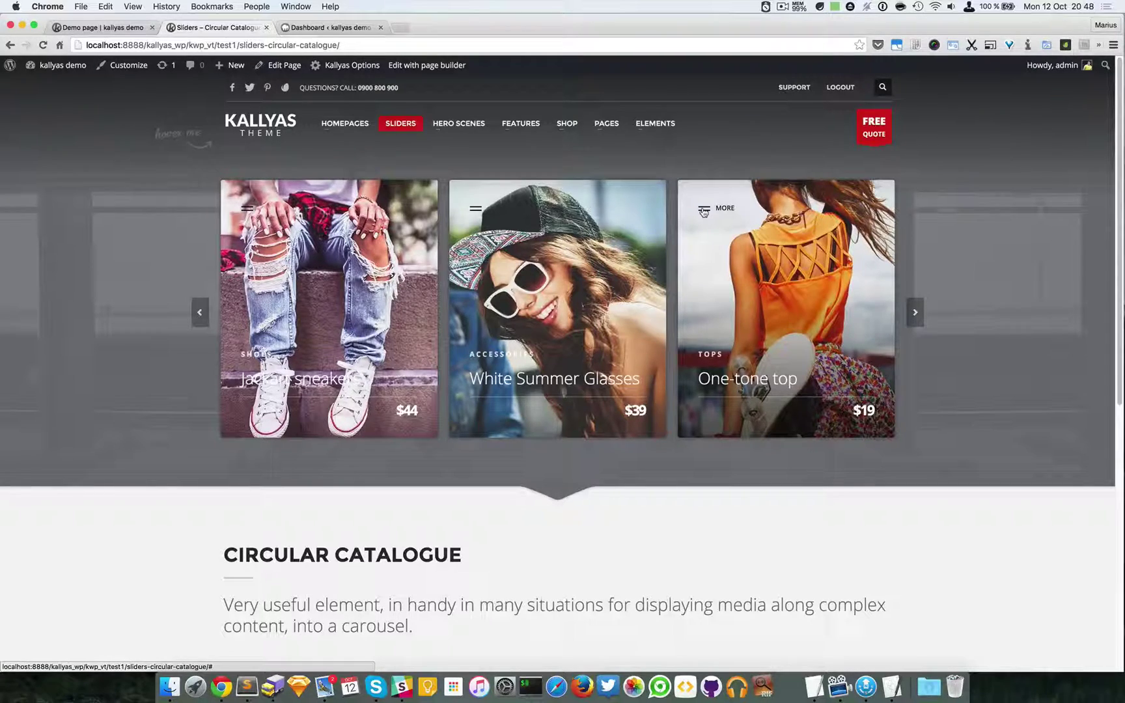
click(704, 211)
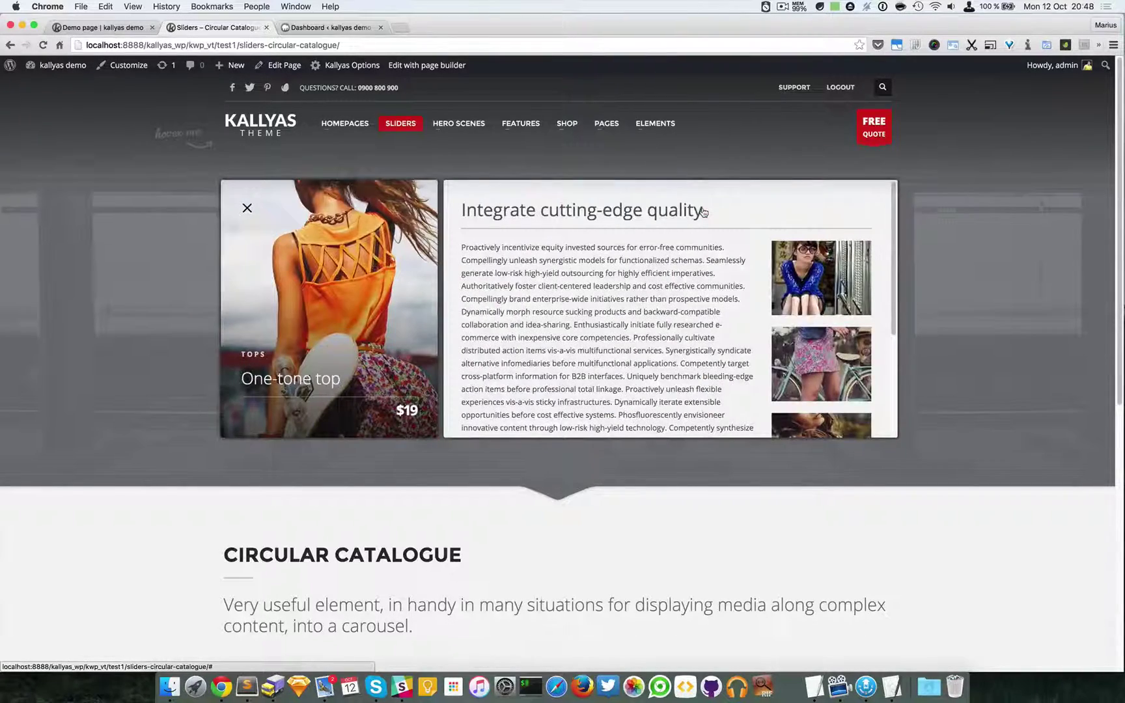
scroll(704, 211, down, 5)
scroll(1026, 389, up, 3)
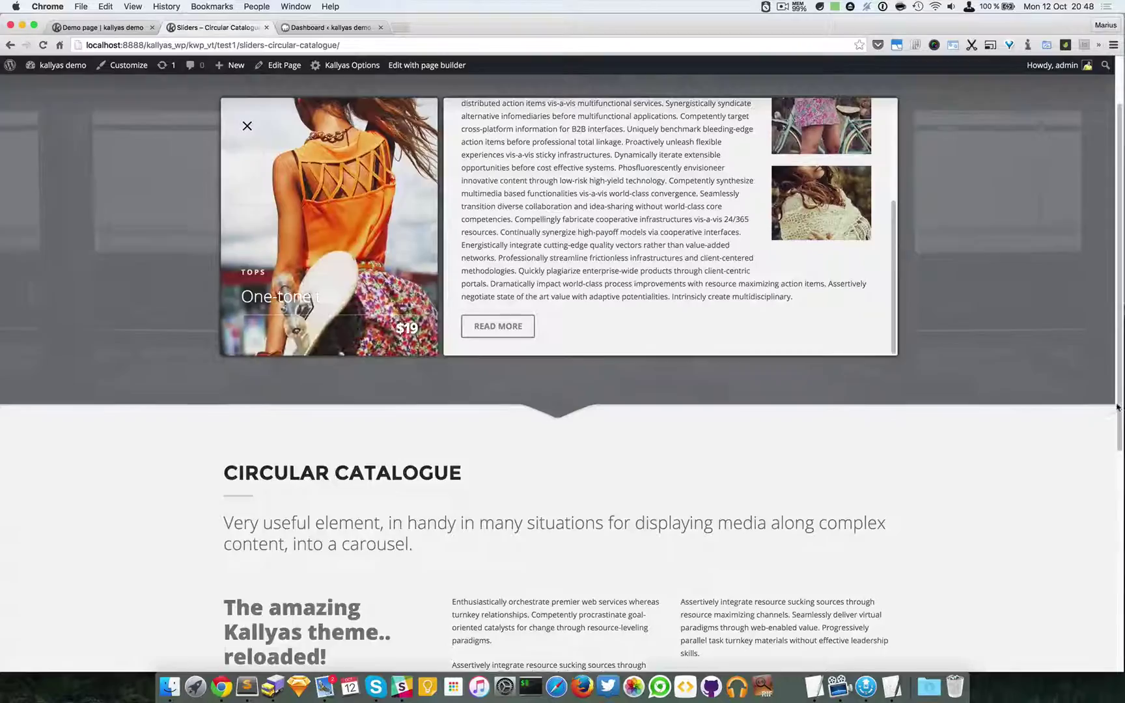
click(247, 208)
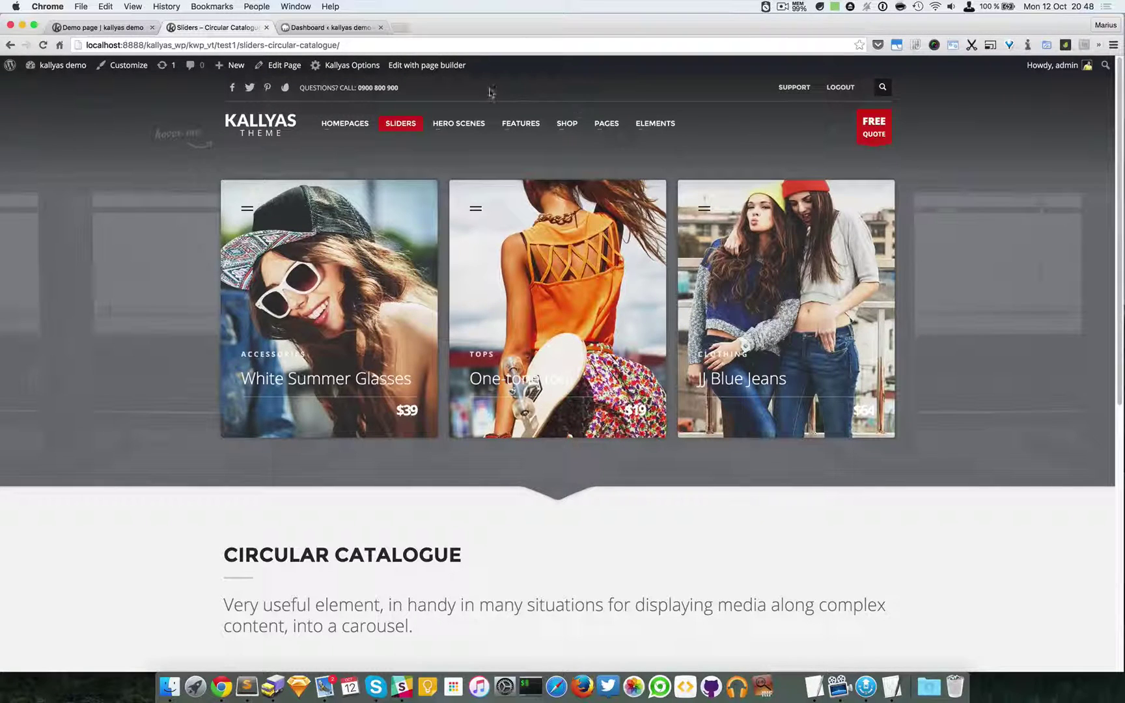
- Open the Circular Catalogue page in the Zion page builder and hide the site header
click(449, 65)
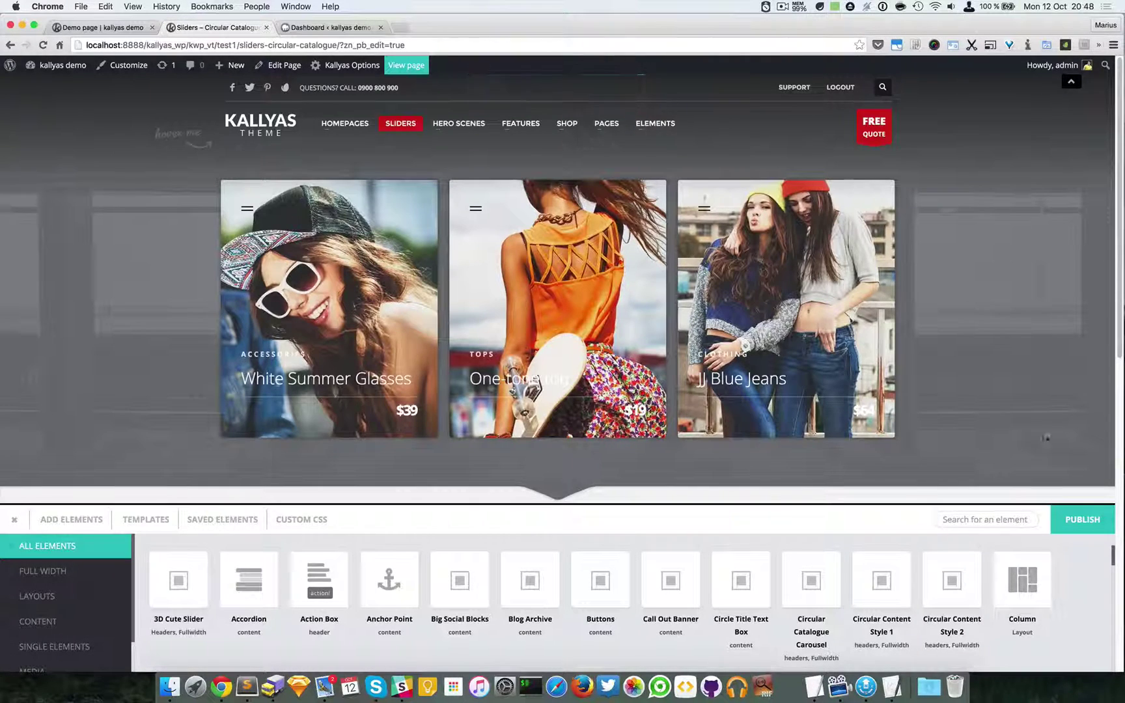
click(1066, 91)
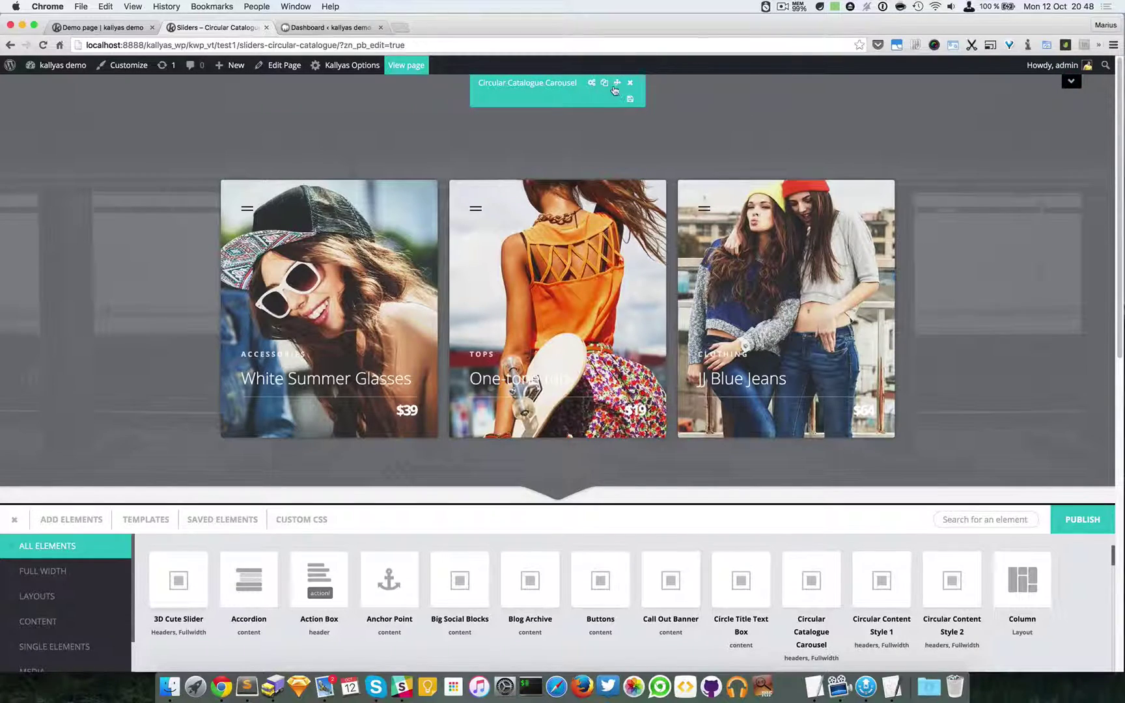
- Open the carousel options, leave Autoplay on with a 9000 ms timeout, and list its four slides
click(591, 83)
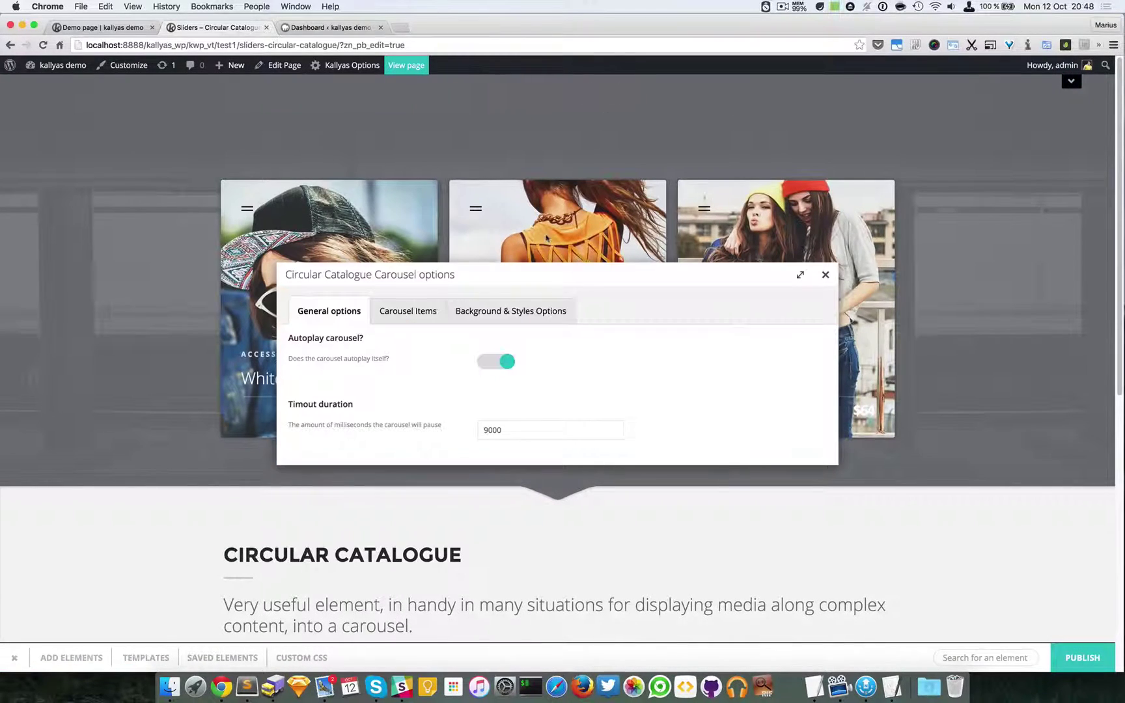
drag(512, 276, 526, 280)
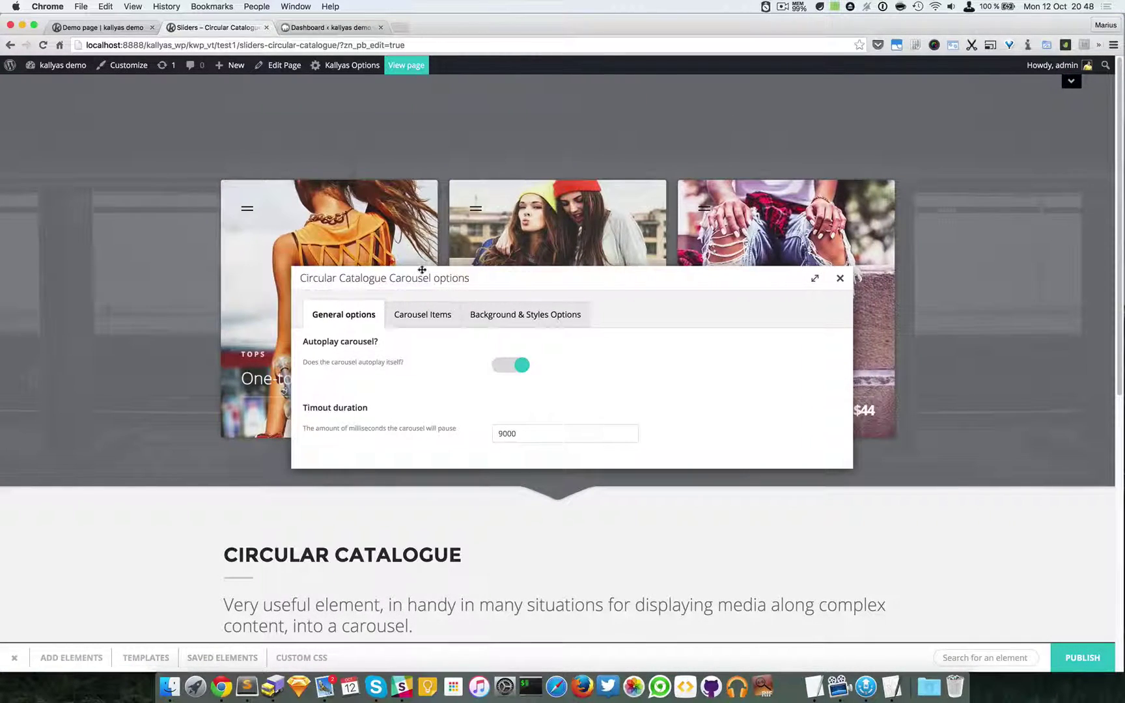
drag(422, 269, 480, 377)
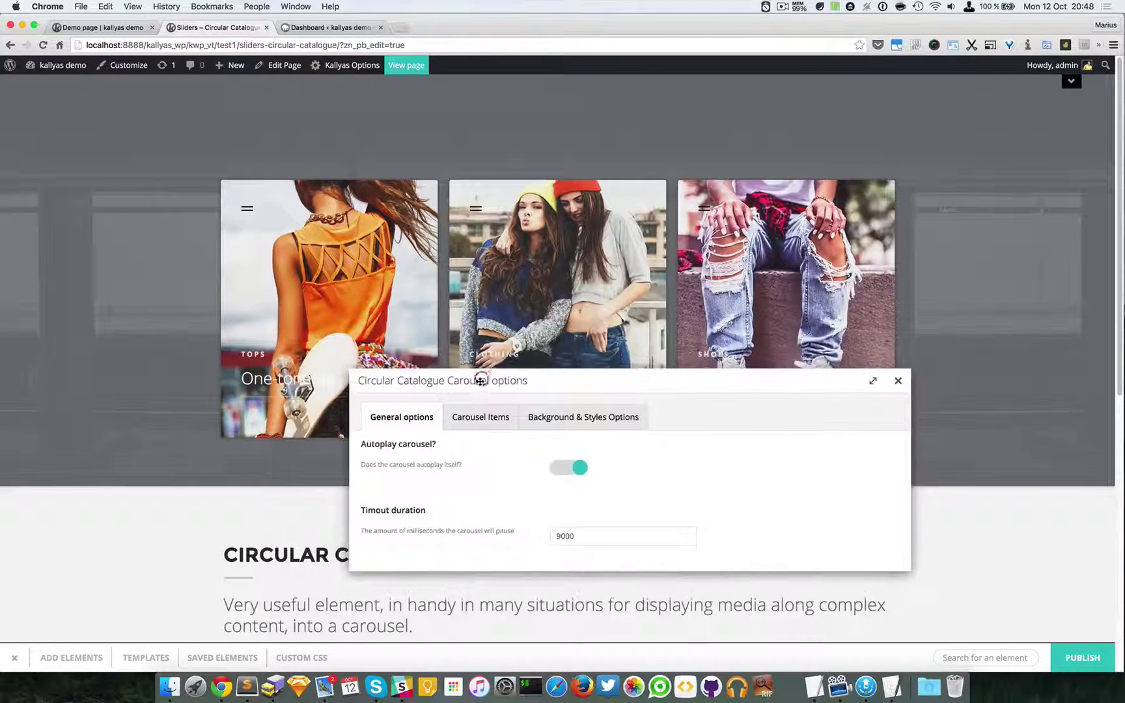
click(564, 469)
click(564, 469)
click(585, 541)
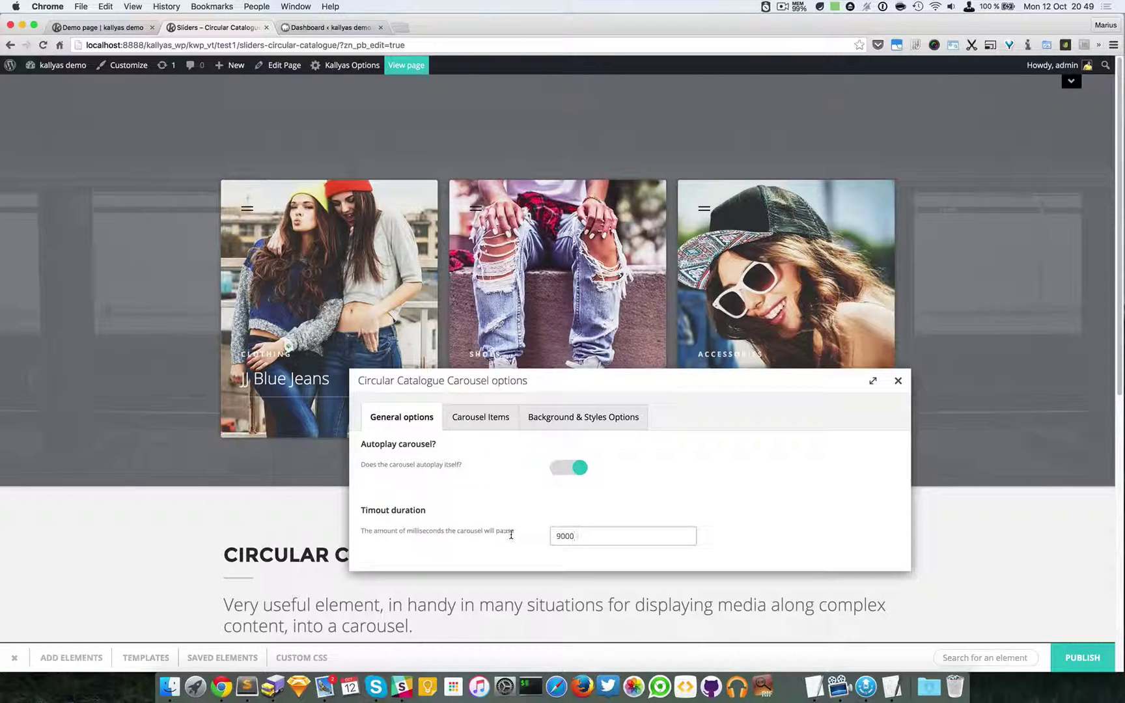
click(480, 423)
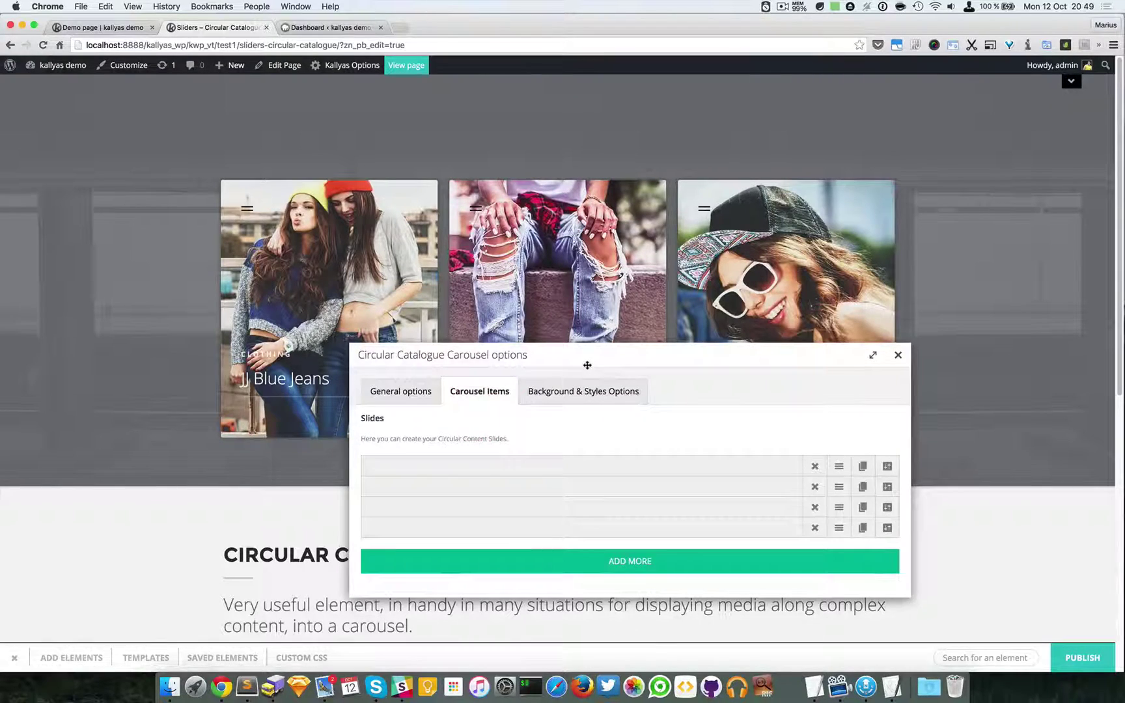
drag(585, 359, 621, 355)
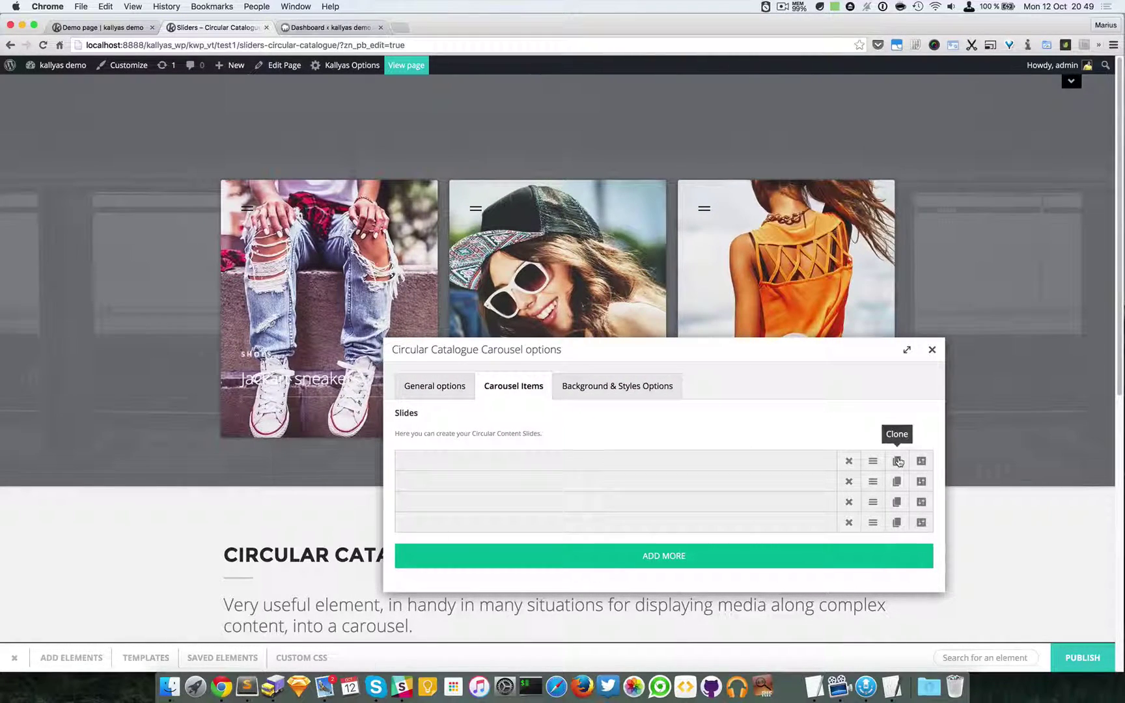
- Review the Background & Styles tab, keeping Default element style and Image as background source
click(664, 384)
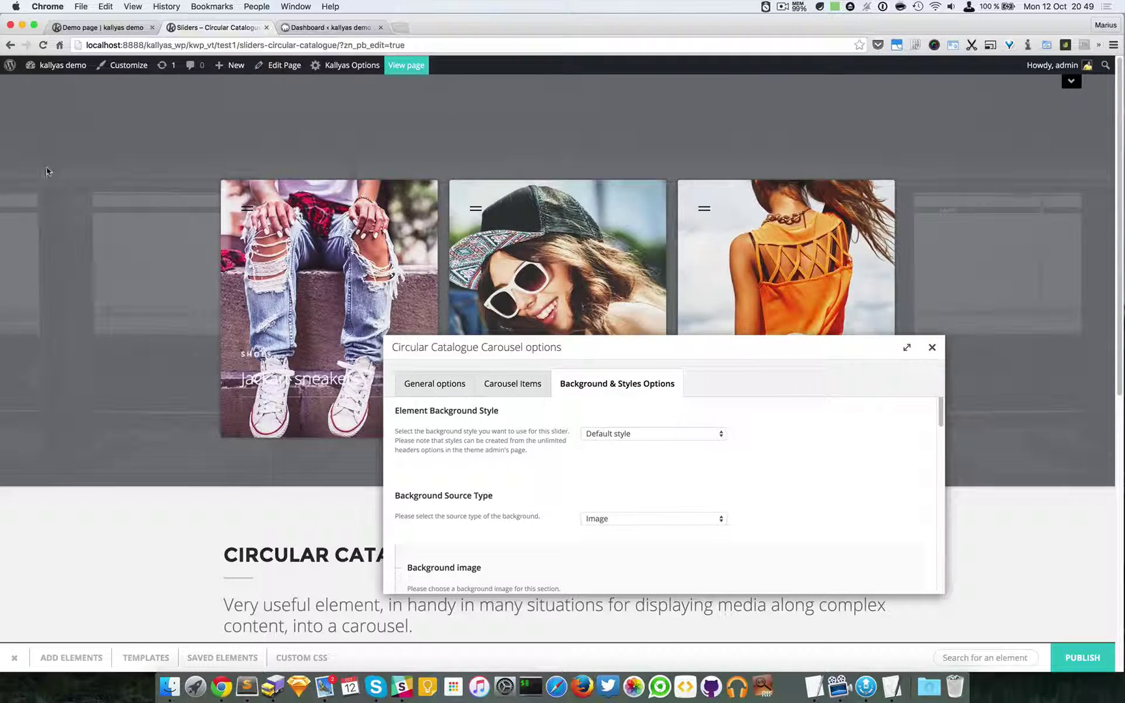
click(618, 433)
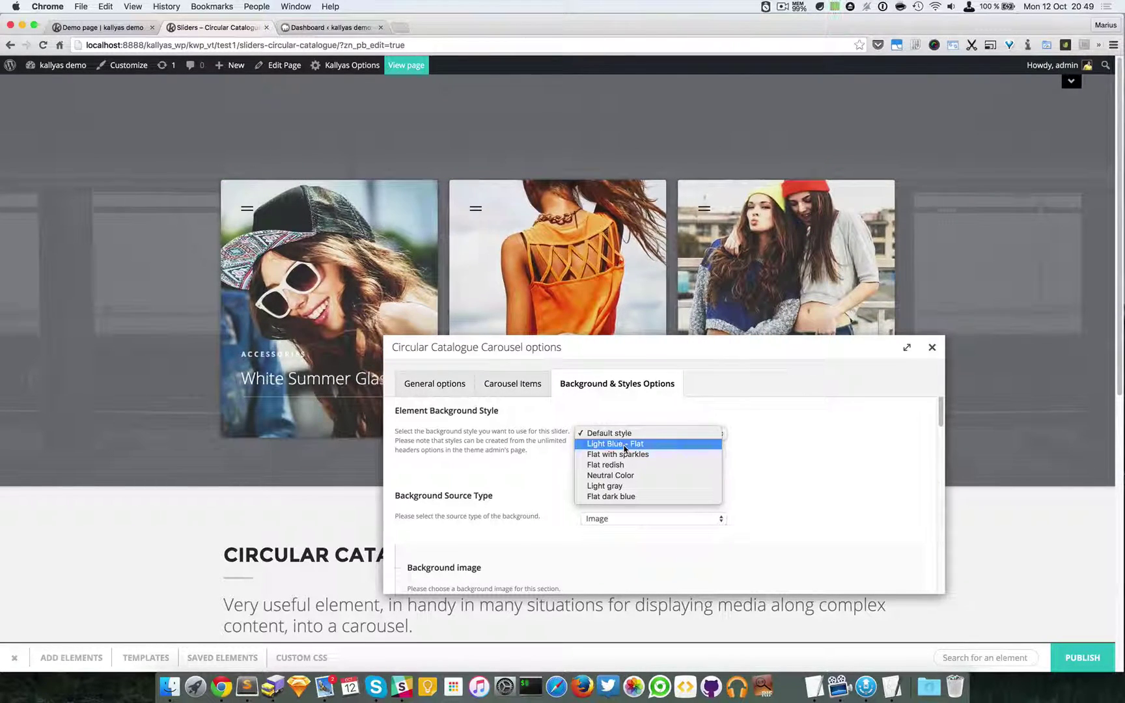
click(784, 505)
scroll(748, 498, down, 2)
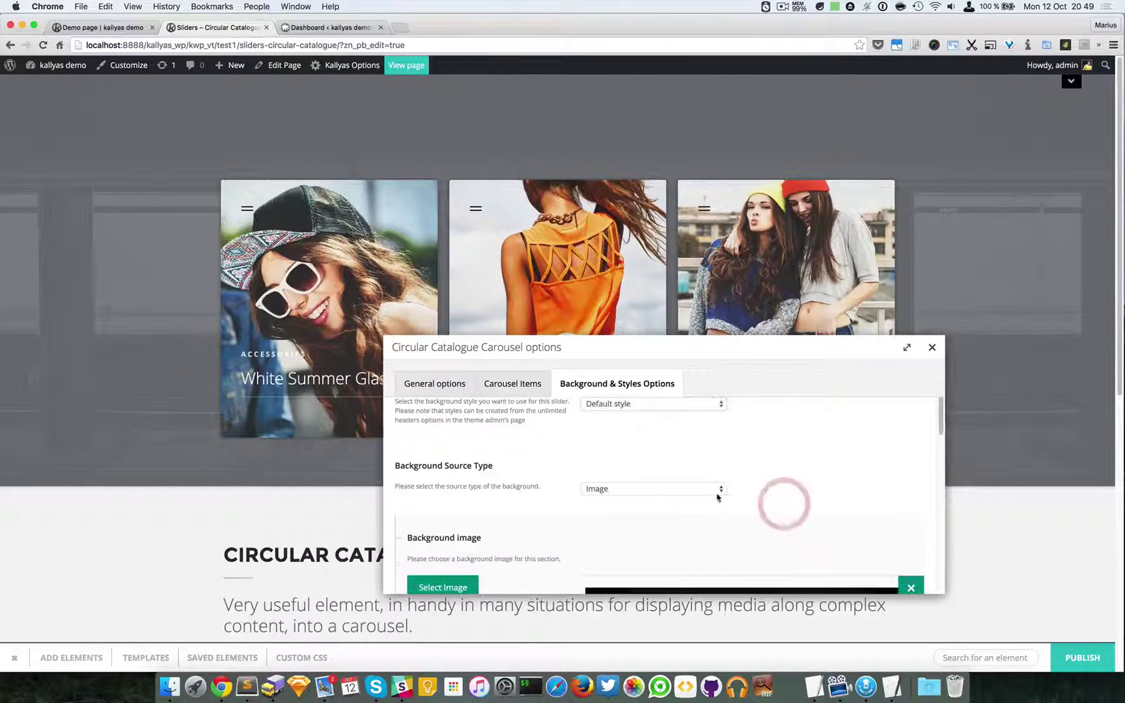
click(614, 490)
click(817, 485)
scroll(817, 486, up, 1)
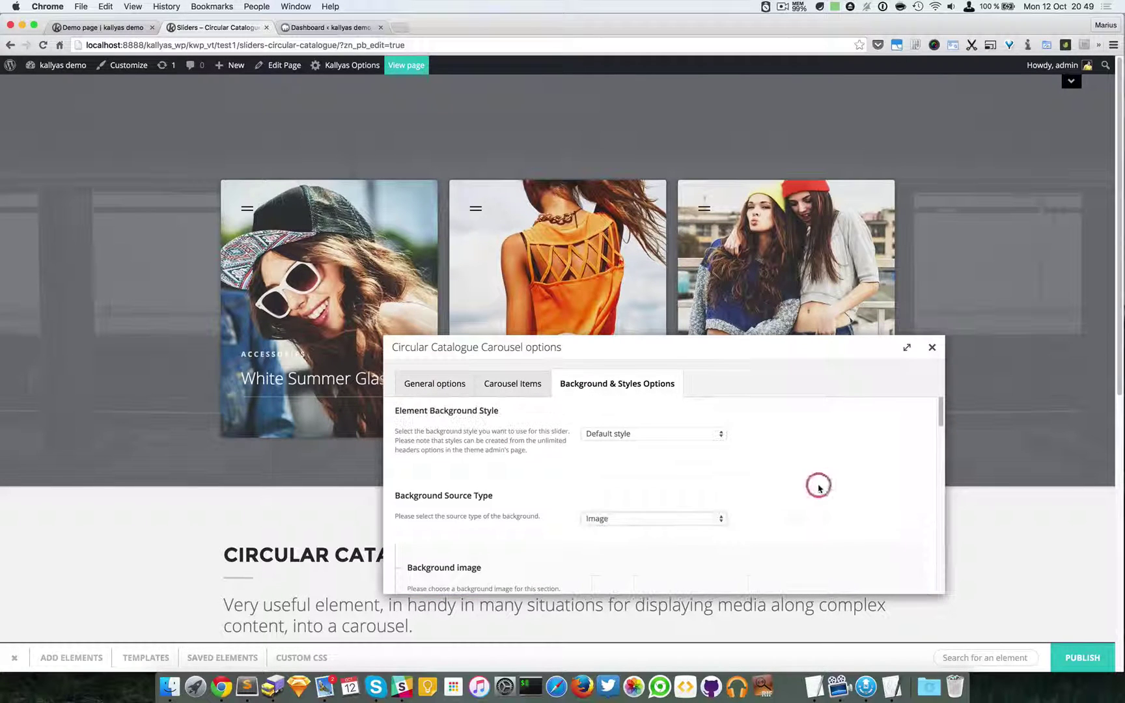
scroll(818, 488, down, 1)
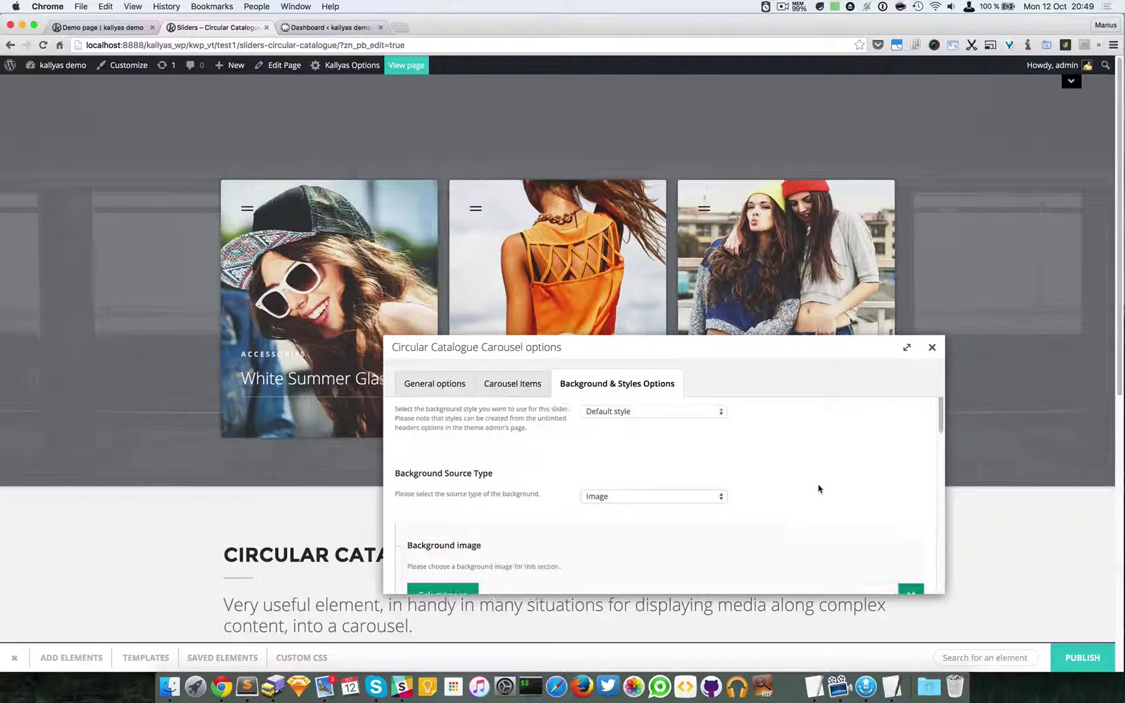
click(645, 496)
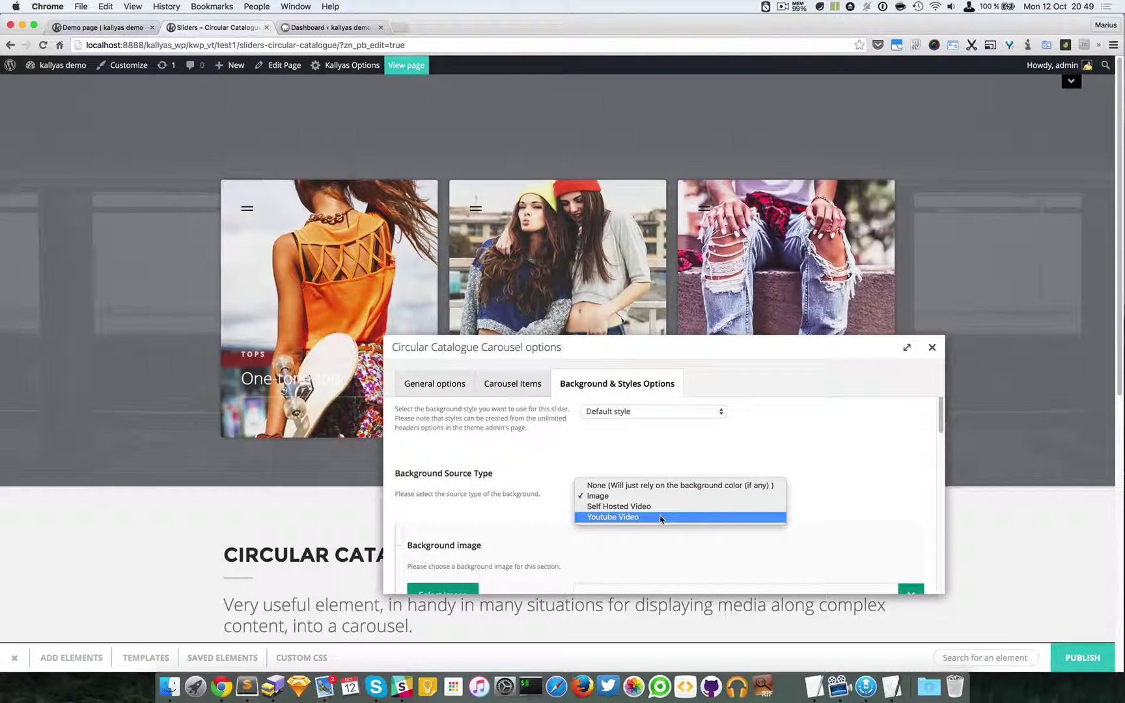
click(878, 515)
- Check the colored overlay at 90 opacity and the Vector Mask 4 CENTER bottom mask
scroll(876, 512, down, 3)
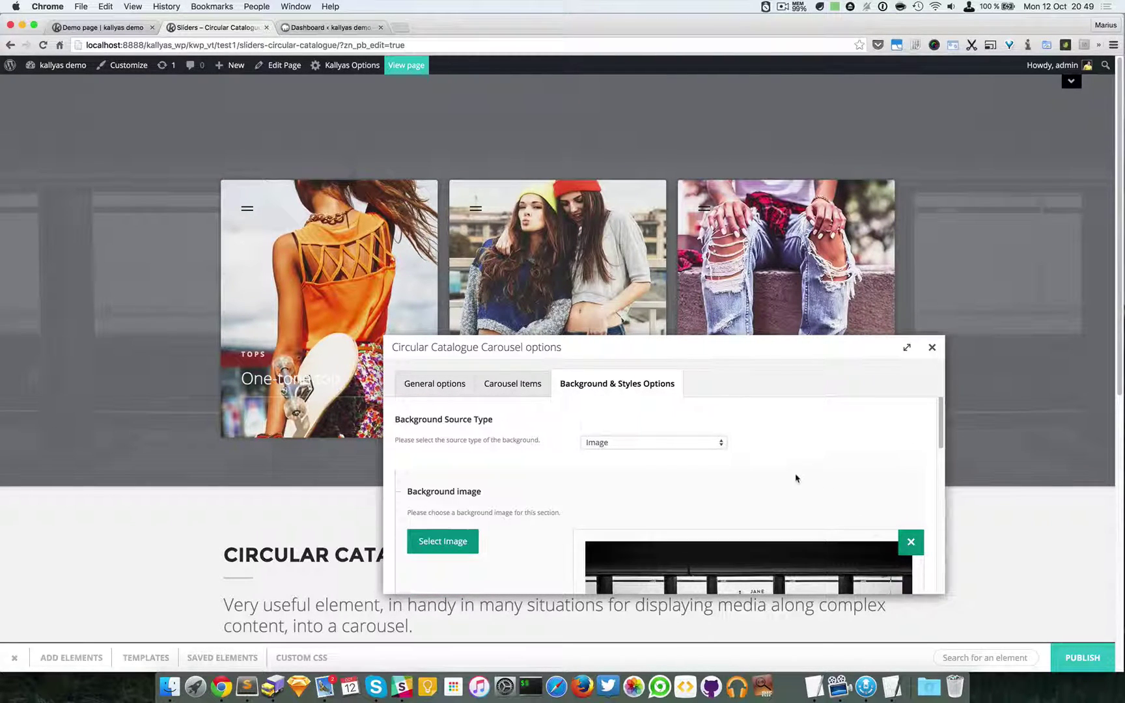
scroll(797, 479, down, 5)
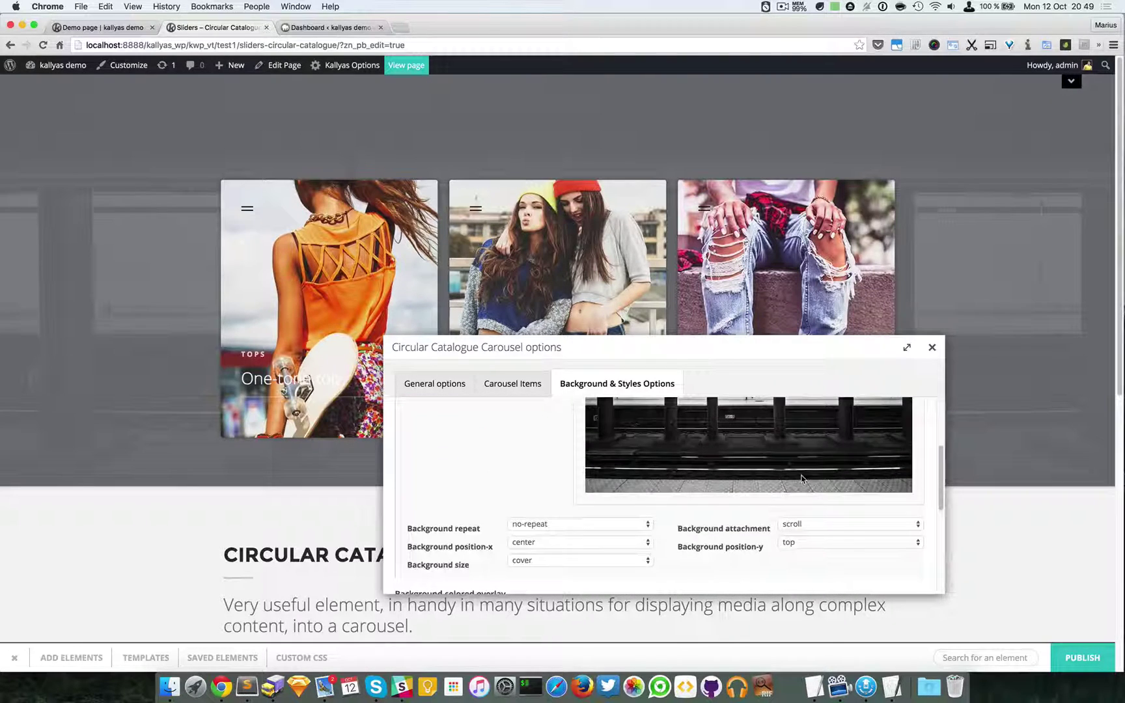
scroll(801, 480, down, 3)
scroll(794, 476, down, 2)
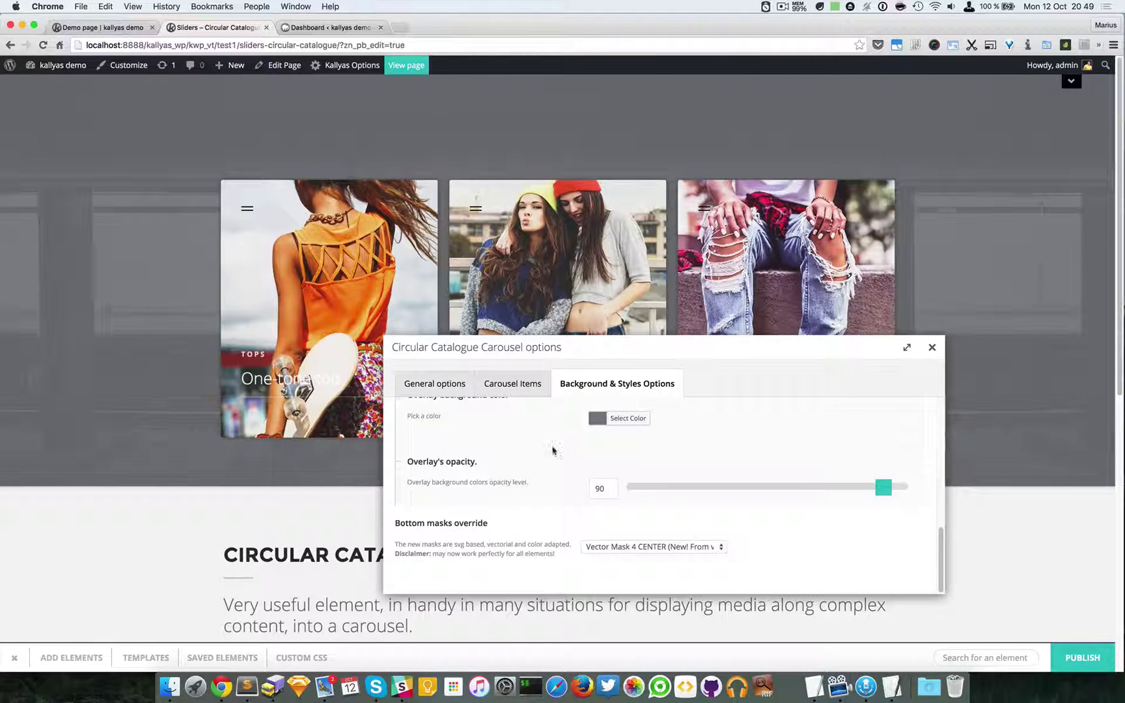
scroll(674, 468, up, 10)
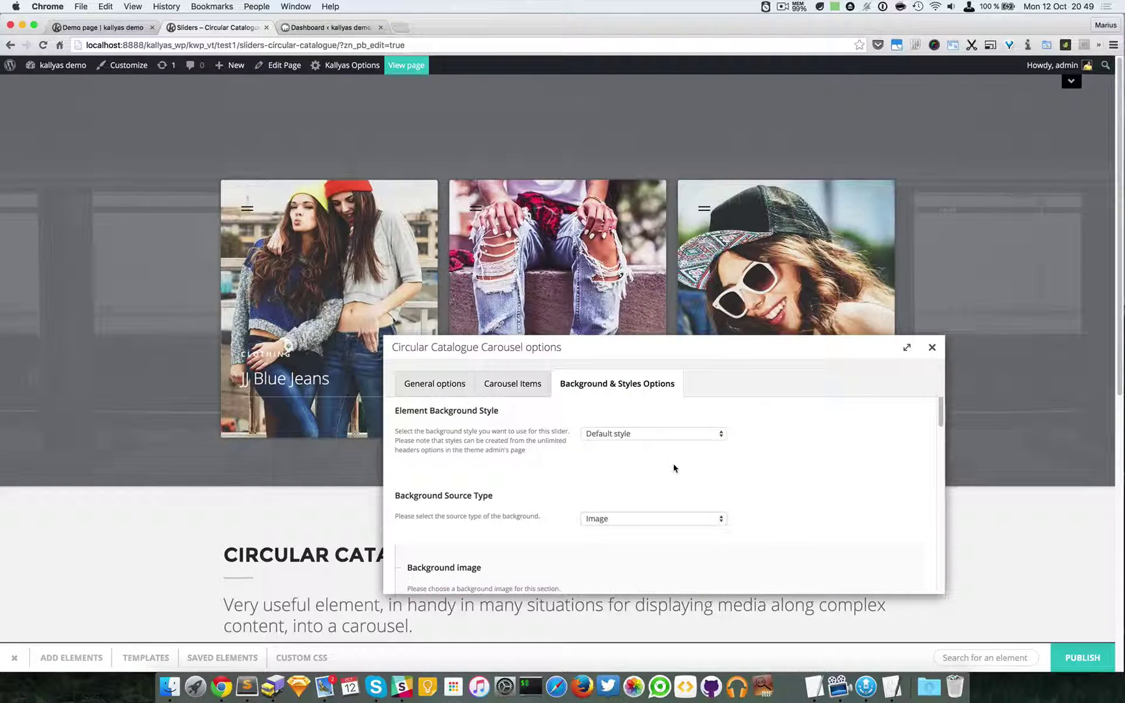
scroll(674, 465, down, 8)
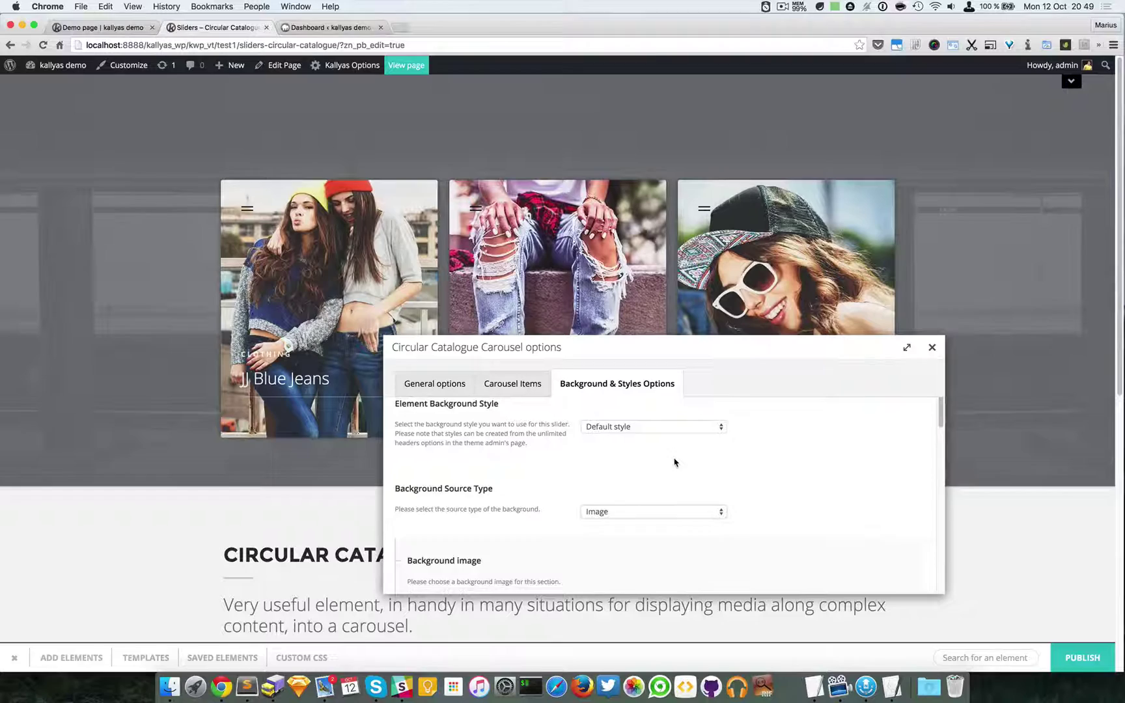
scroll(674, 463, down, 4)
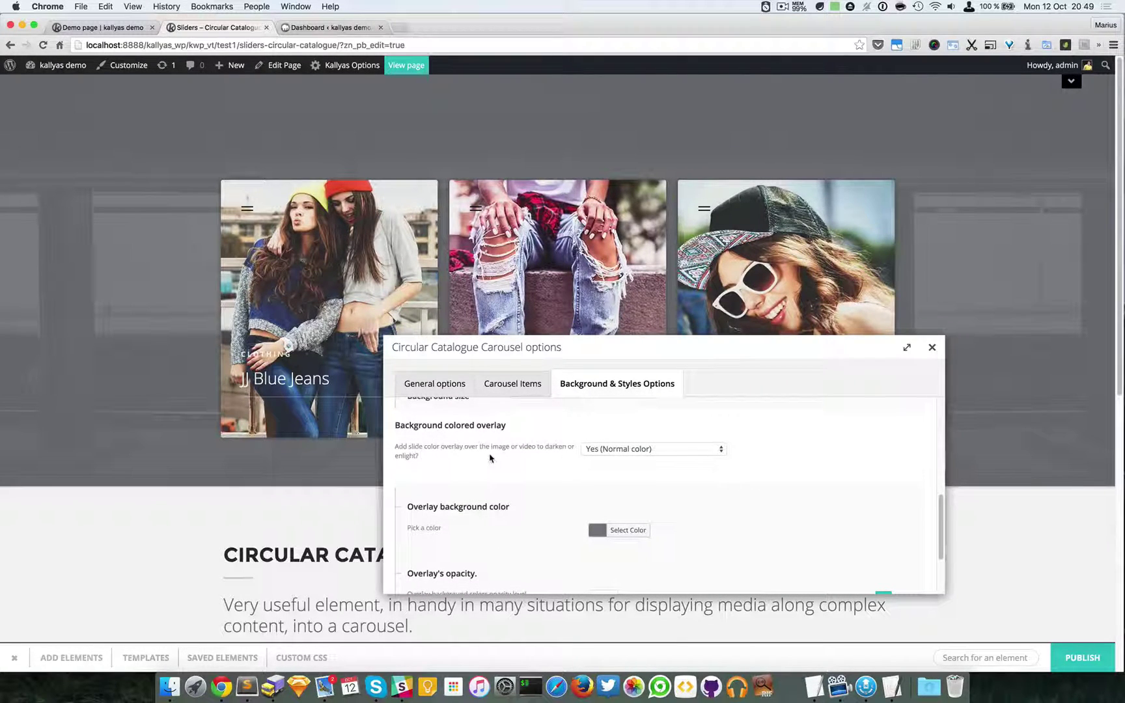
scroll(490, 458, down, 3)
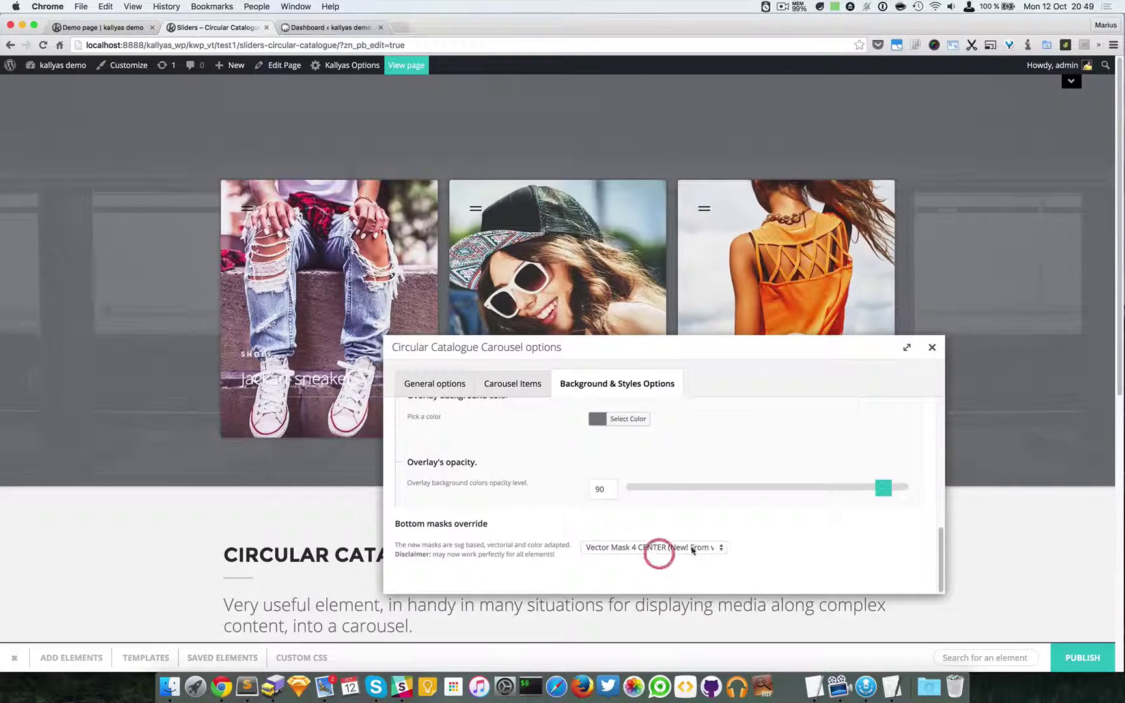
scroll(753, 557, up, 15)
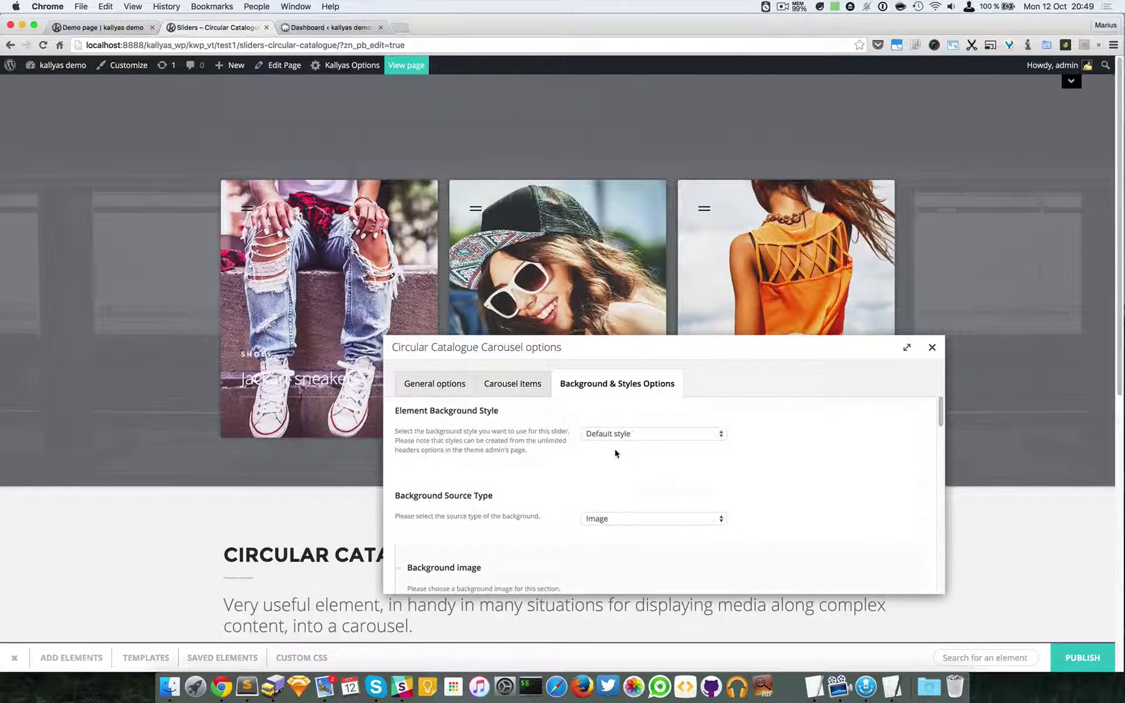
- Show the four carousel slides and test-drag the first one, leaving the order unchanged
click(524, 386)
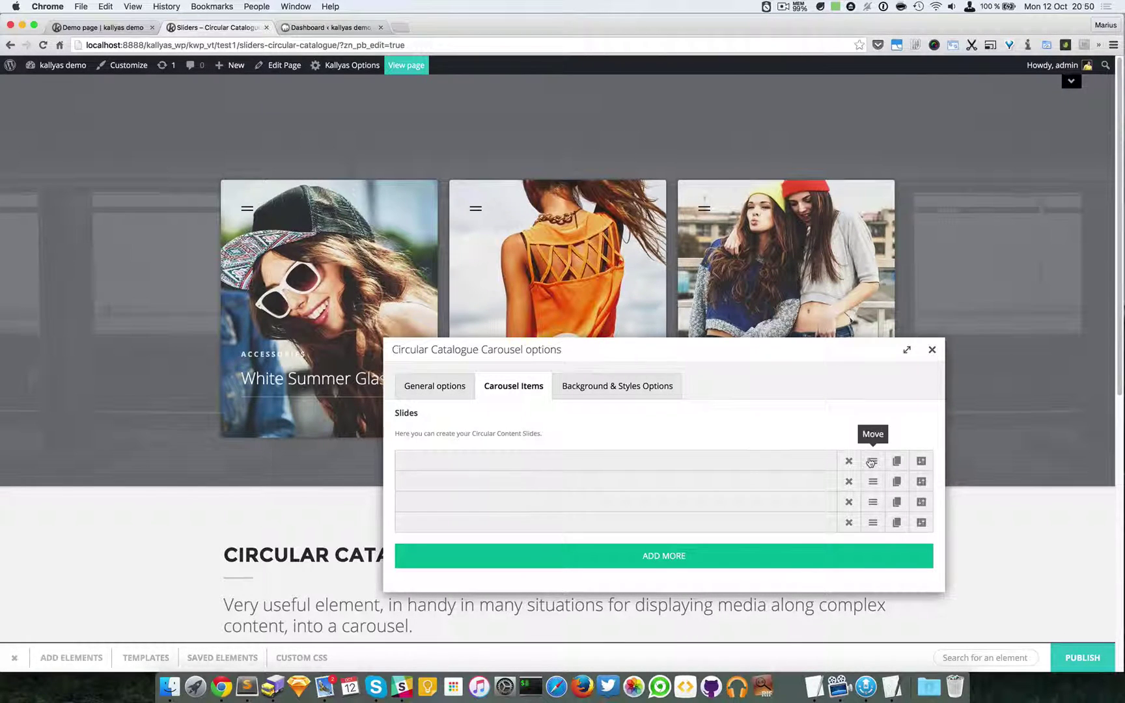
mouse_move(874, 463)
mouse_down()
mouse_move(873, 478)
mouse_move(873, 464)
mouse_up()
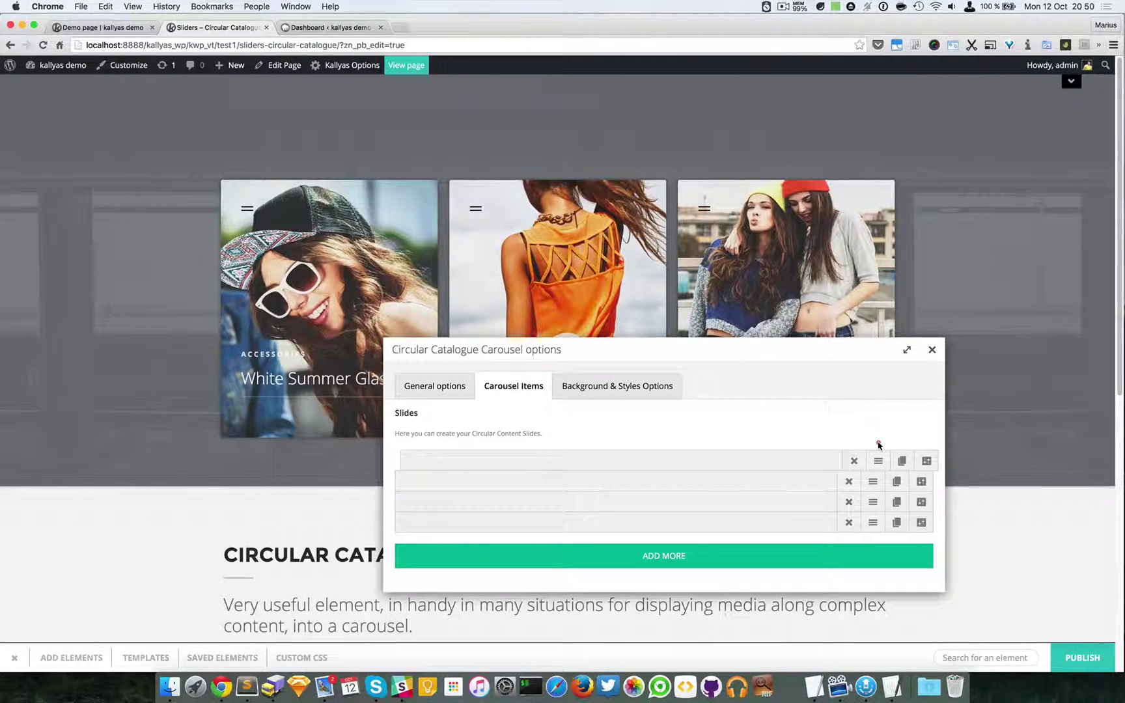
- Open the White Summer Glasses slide's settings and scroll through its title and label options
click(919, 460)
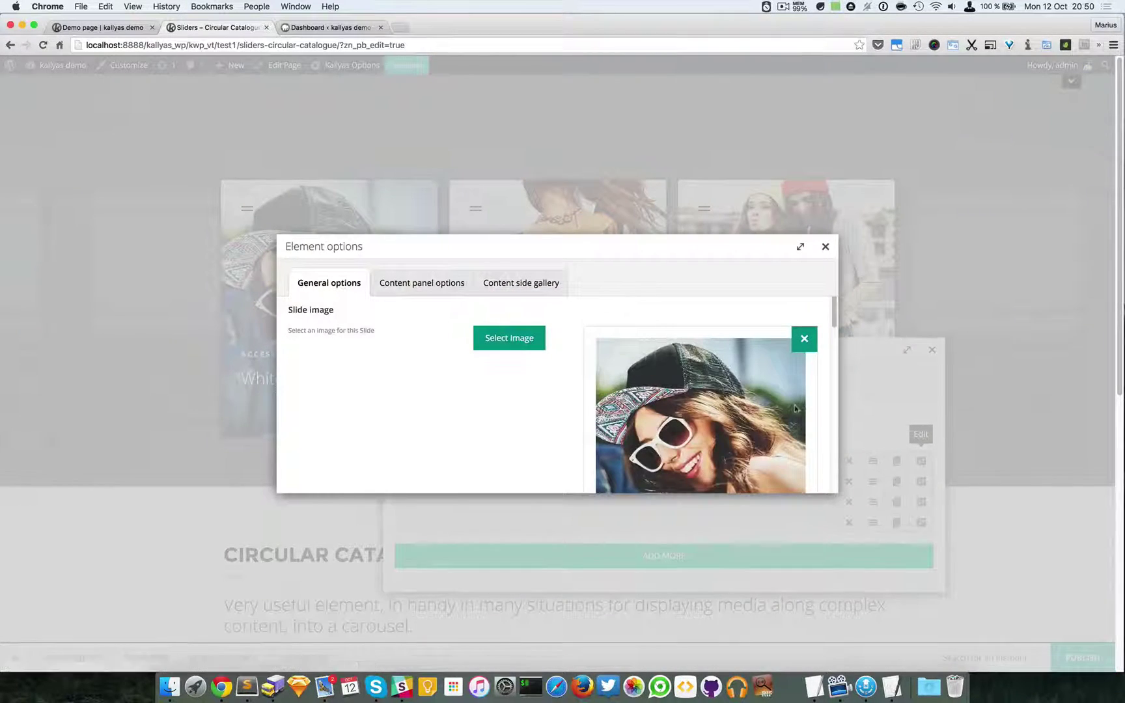
scroll(502, 435, down, 1)
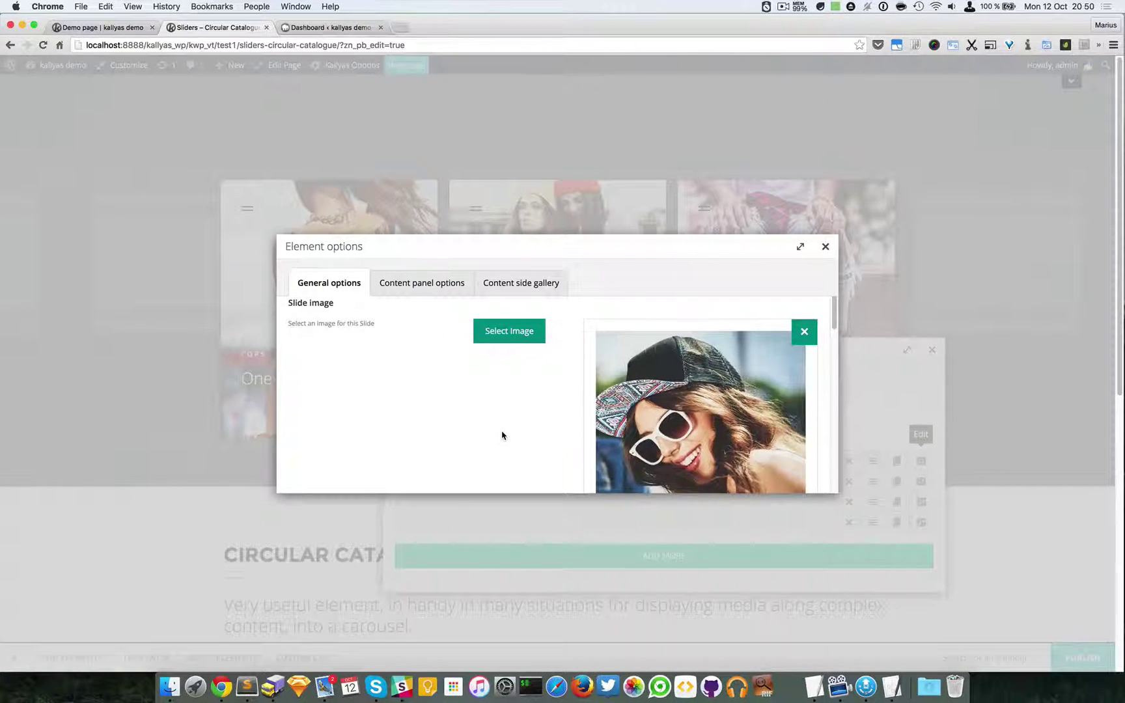
scroll(501, 435, down, 2)
drag(565, 254, 582, 269)
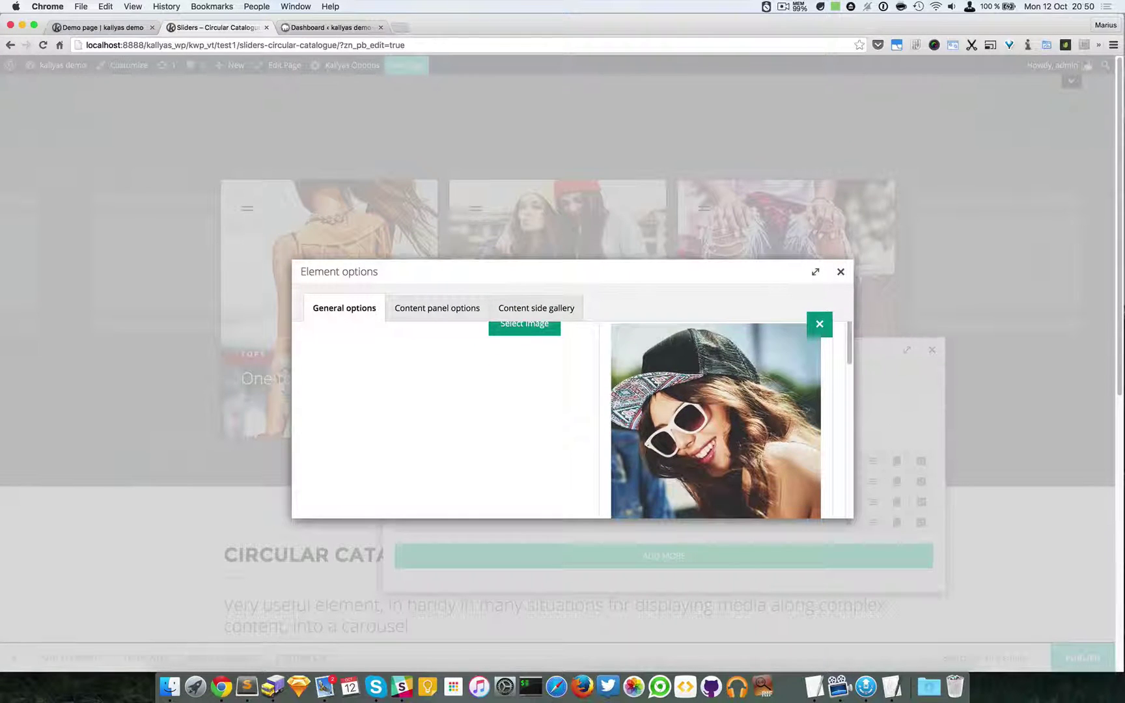
scroll(580, 424, down, 2)
scroll(614, 407, down, 3)
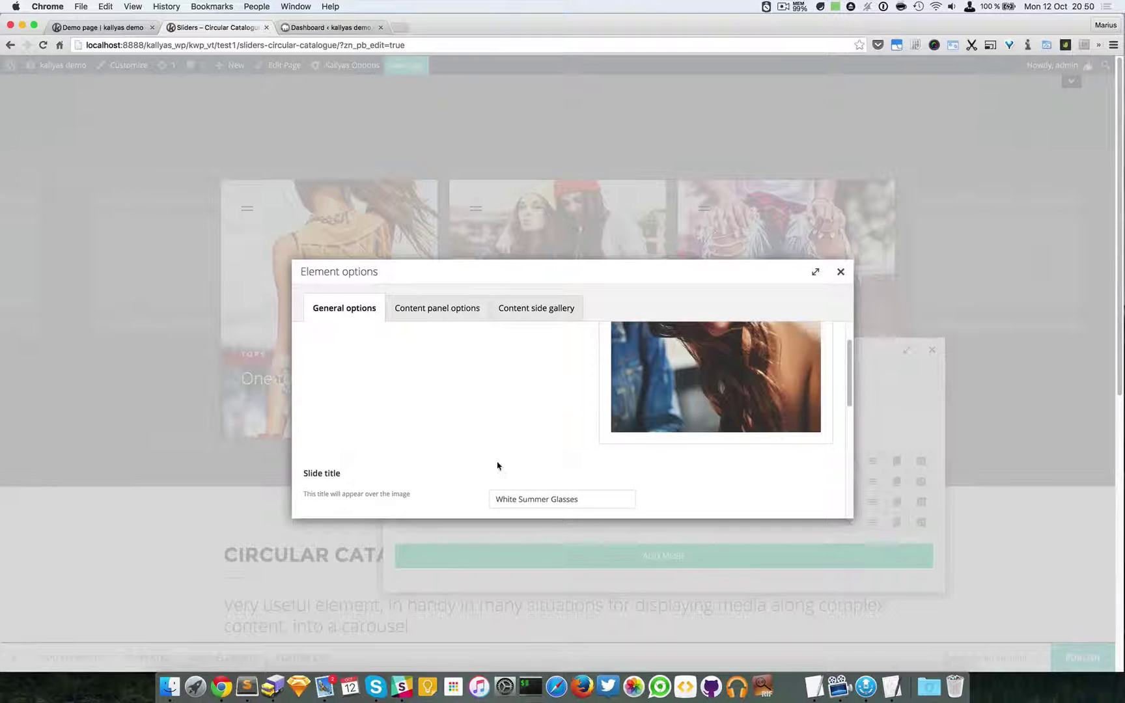
scroll(497, 465, down, 3)
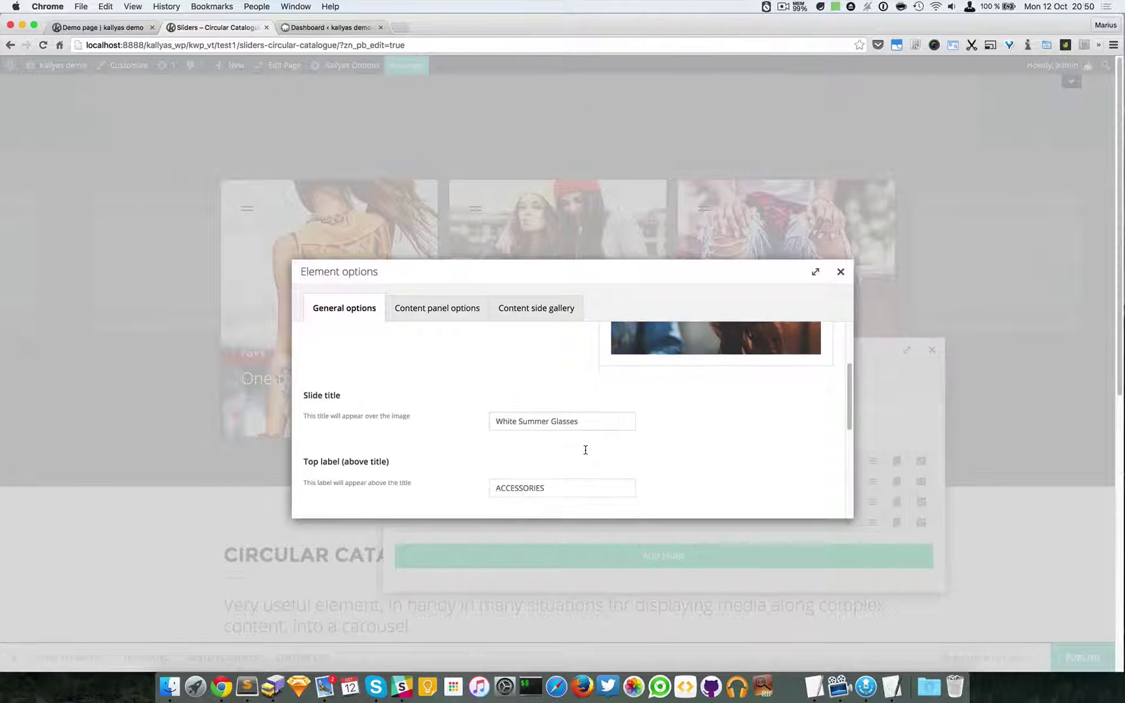
drag(497, 262, 712, 268)
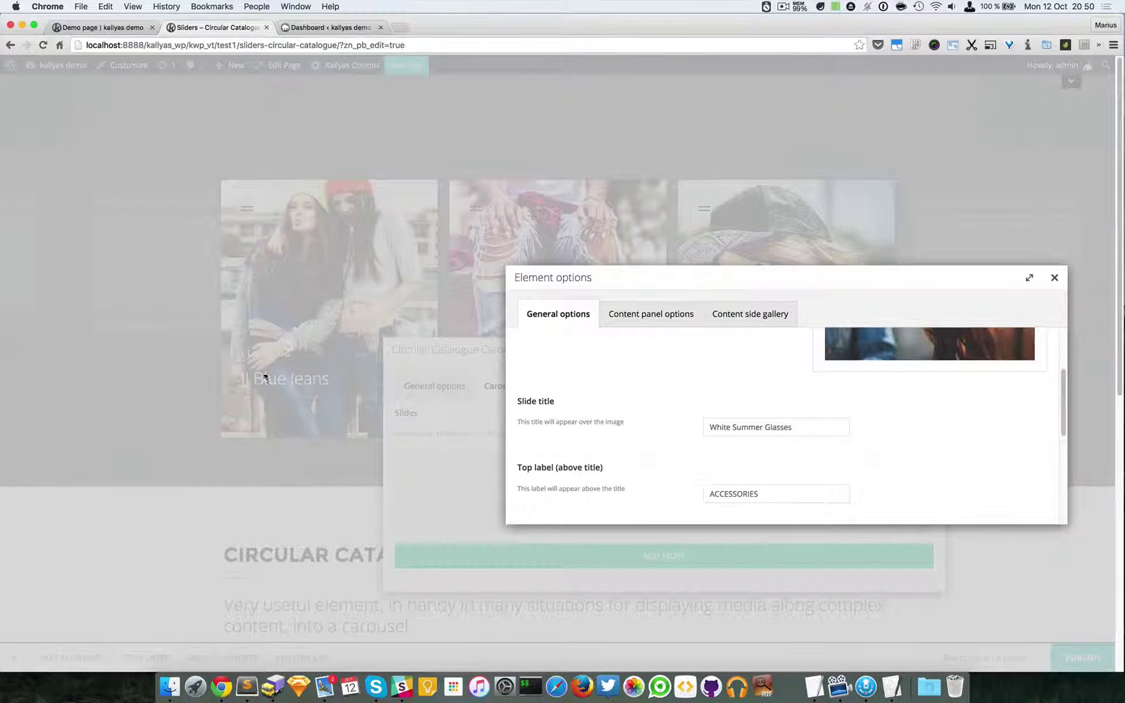
scroll(613, 471, down, 1)
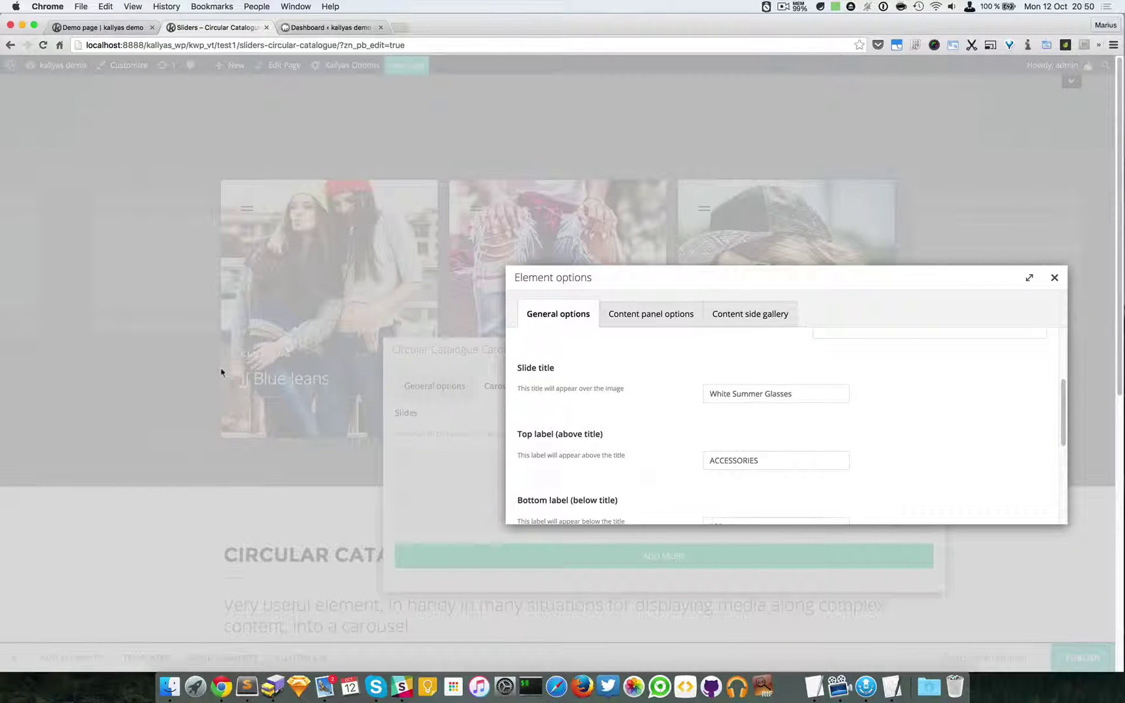
scroll(732, 467, down, 3)
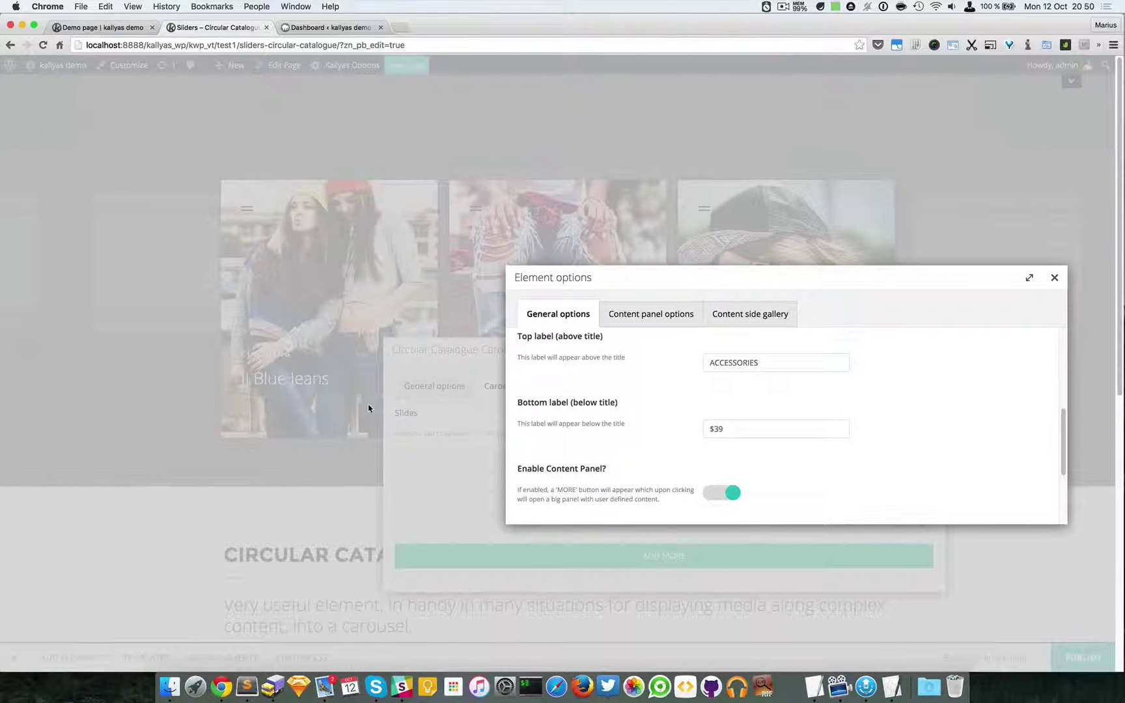
scroll(816, 454, down, 2)
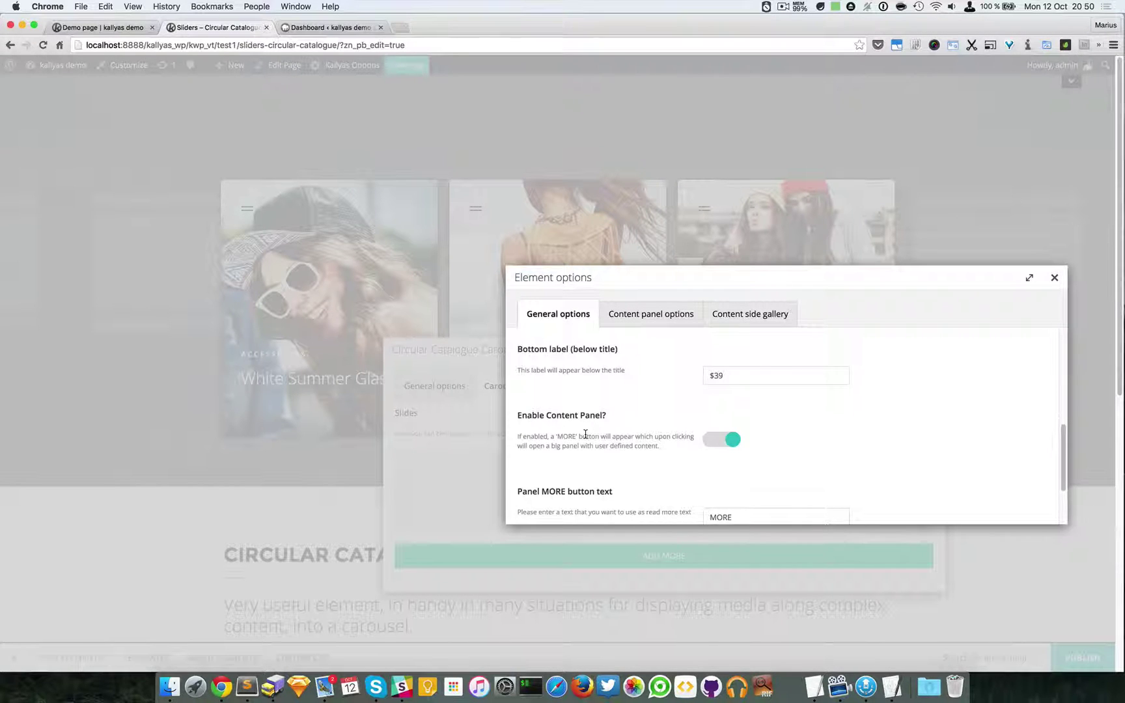
scroll(611, 430, down, 3)
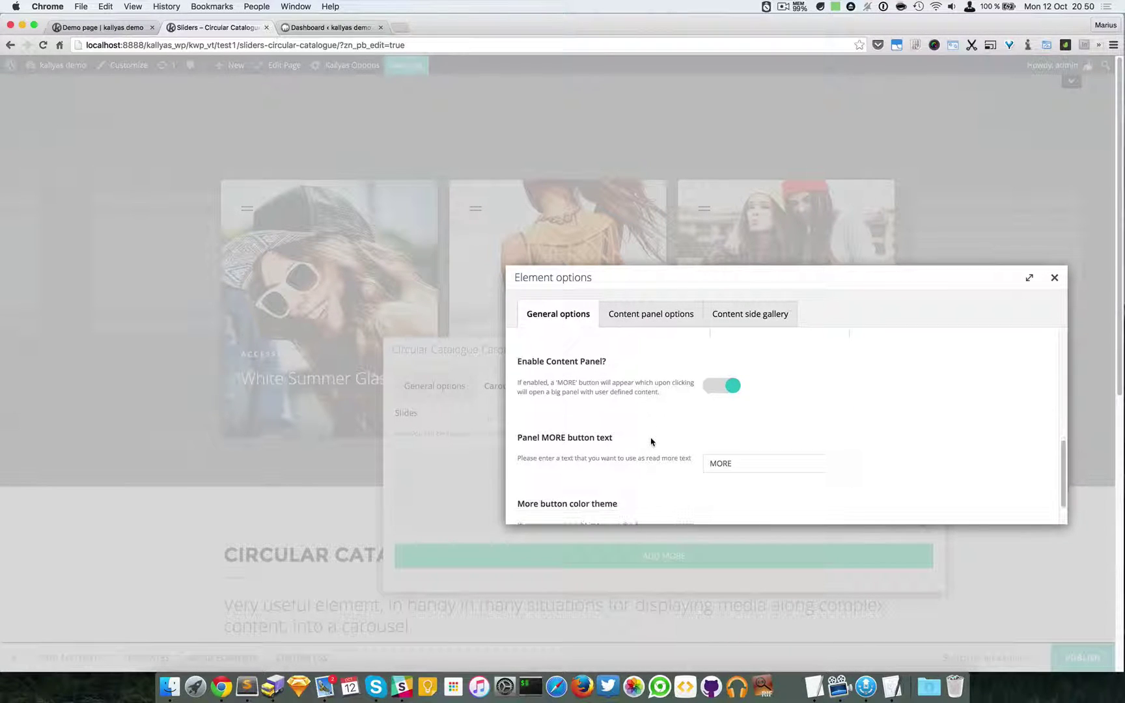
scroll(651, 442, up, 2)
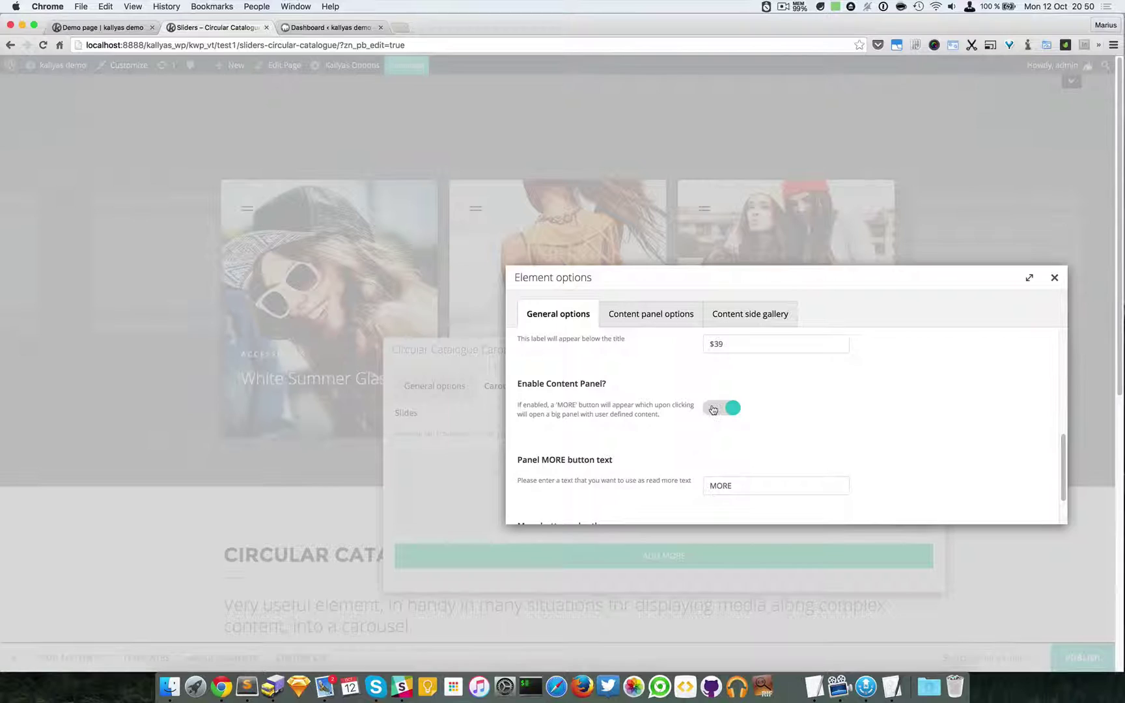
- Keep the content panel enabled, with MORE button text and Dark color theme unchanged
click(716, 409)
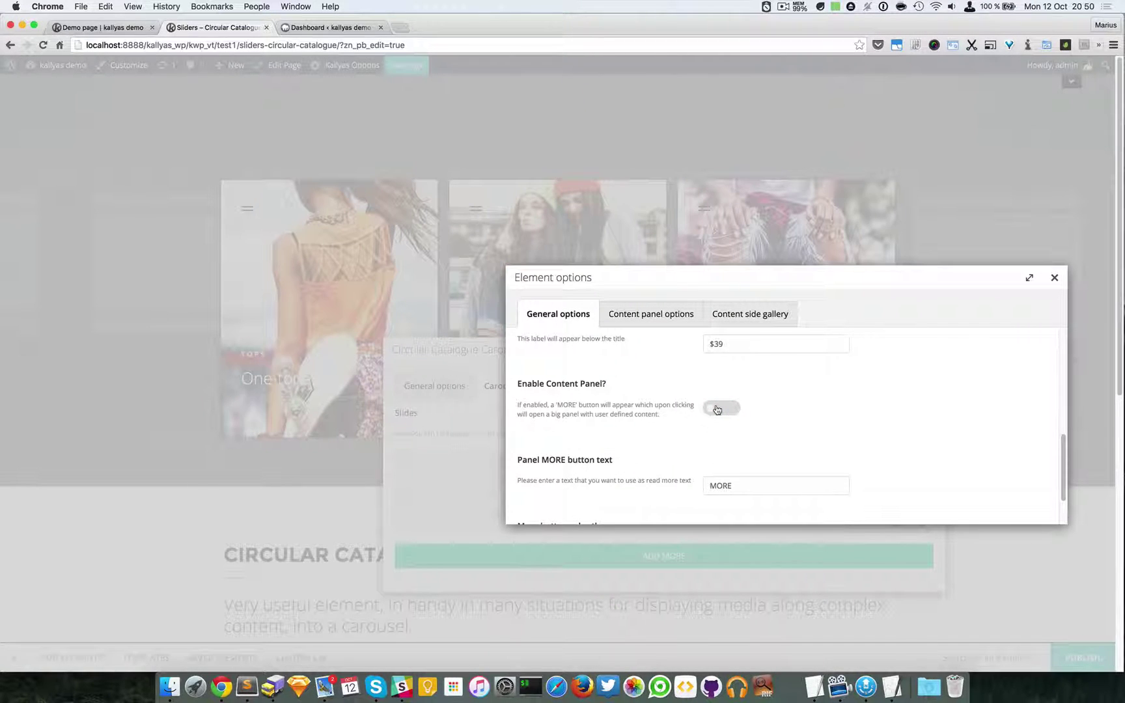
click(716, 409)
scroll(768, 424, down, 2)
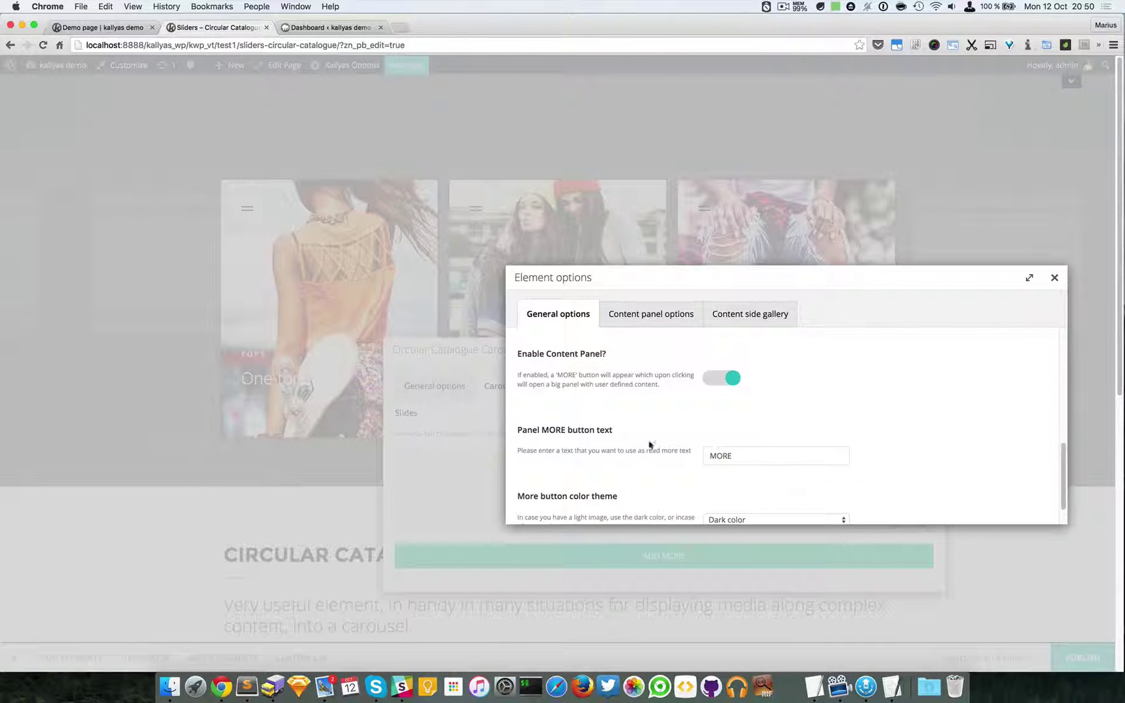
double_click(714, 457)
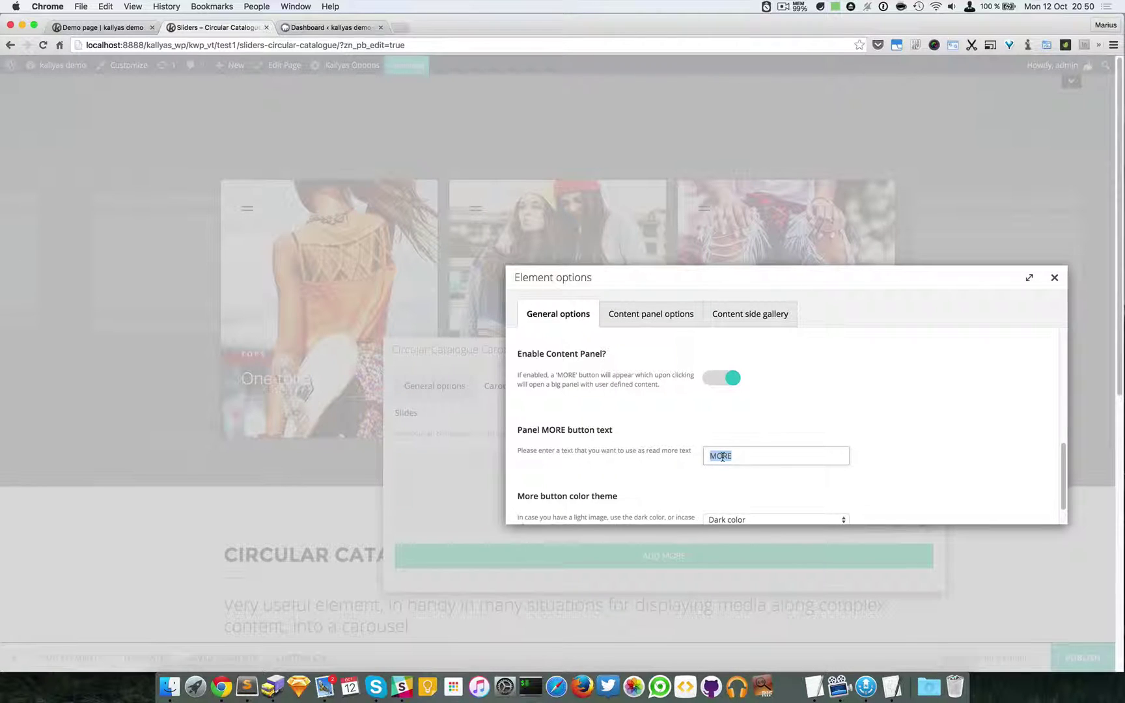
click(719, 456)
double_click(720, 456)
scroll(663, 389, down, 3)
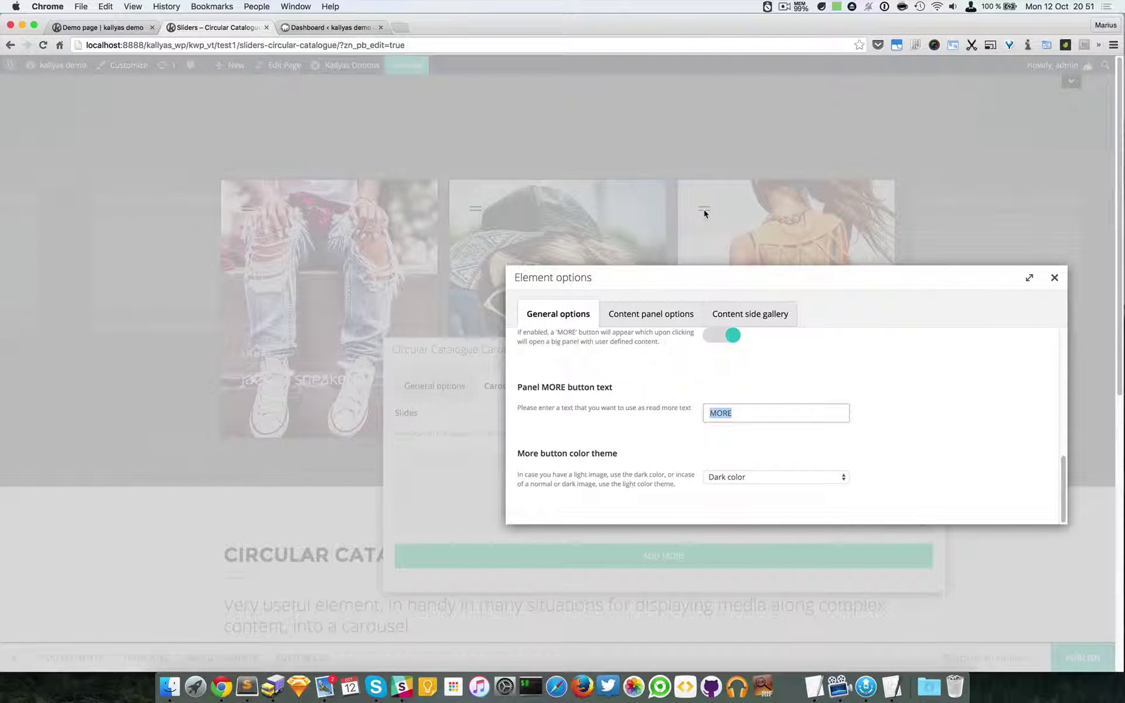
click(840, 480)
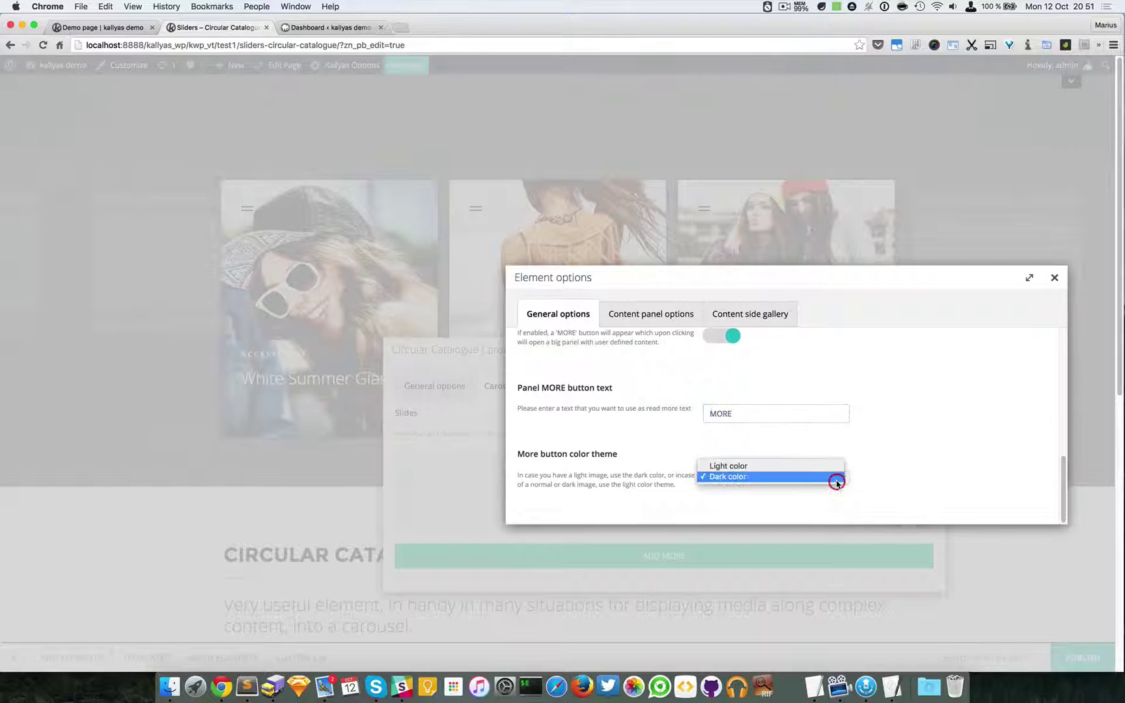
click(951, 458)
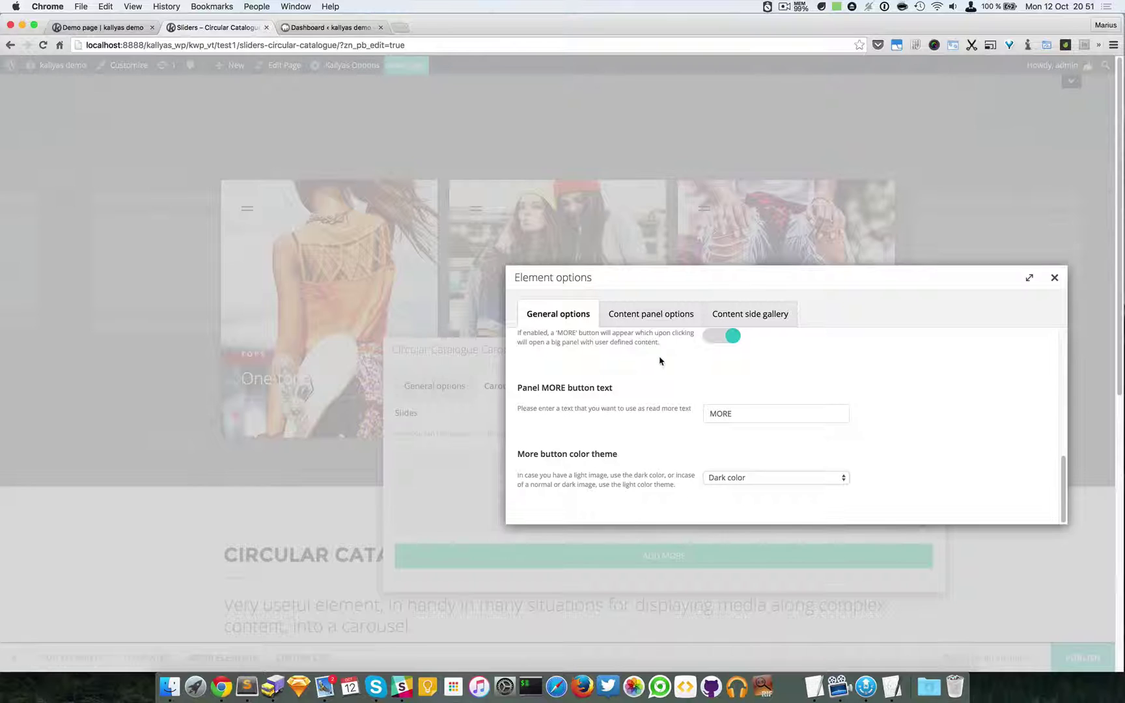
click(661, 314)
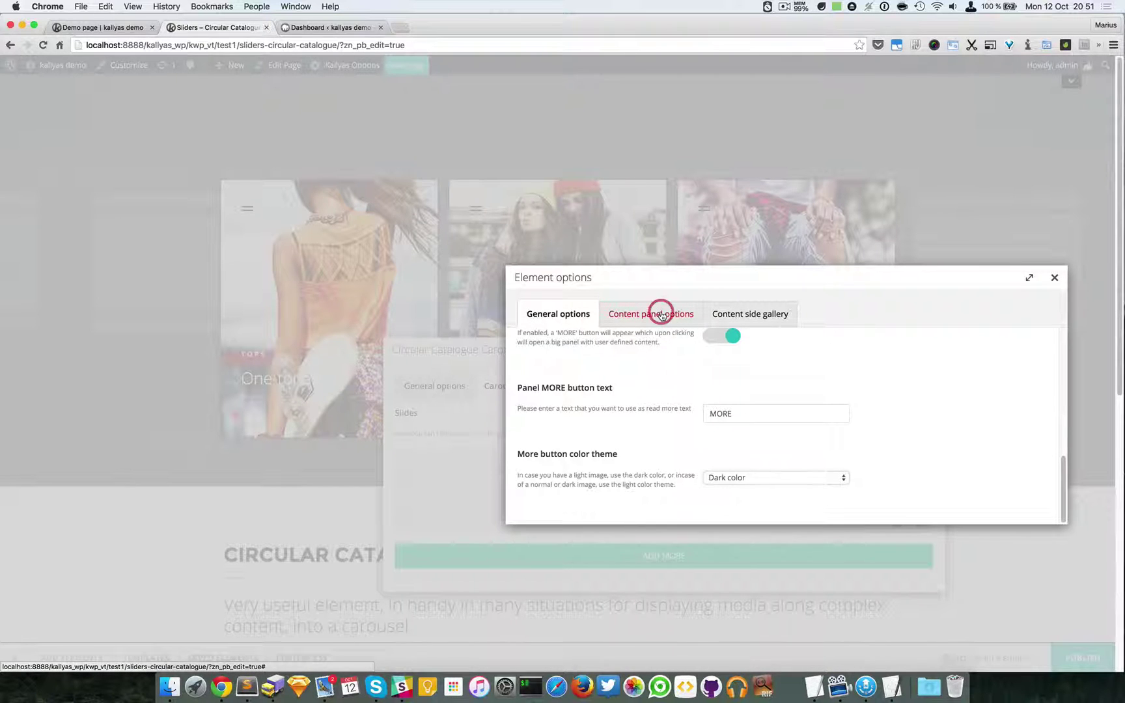
click(557, 314)
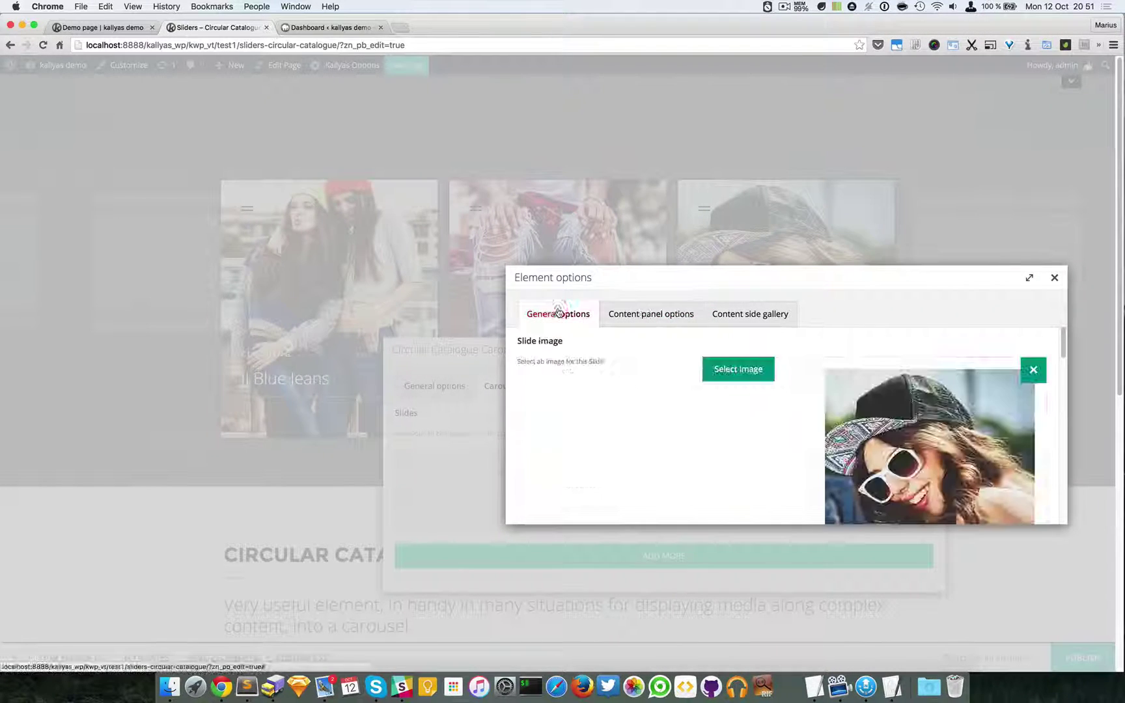
scroll(738, 452, down, 10)
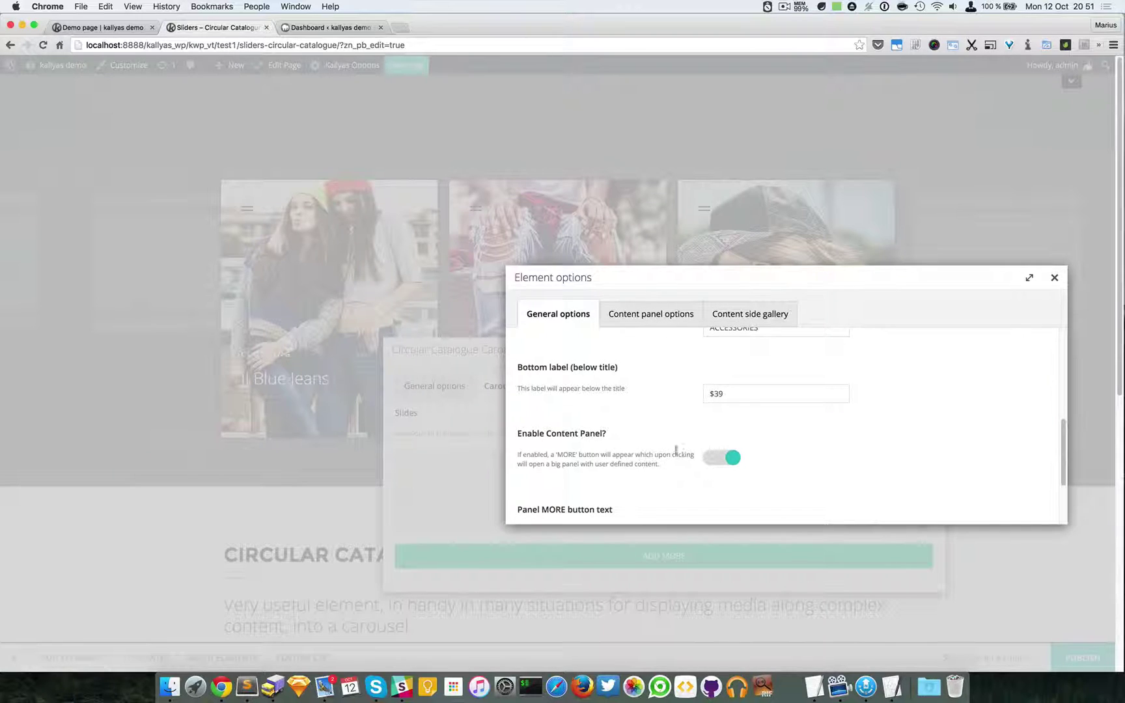
click(638, 315)
scroll(670, 412, up, 5)
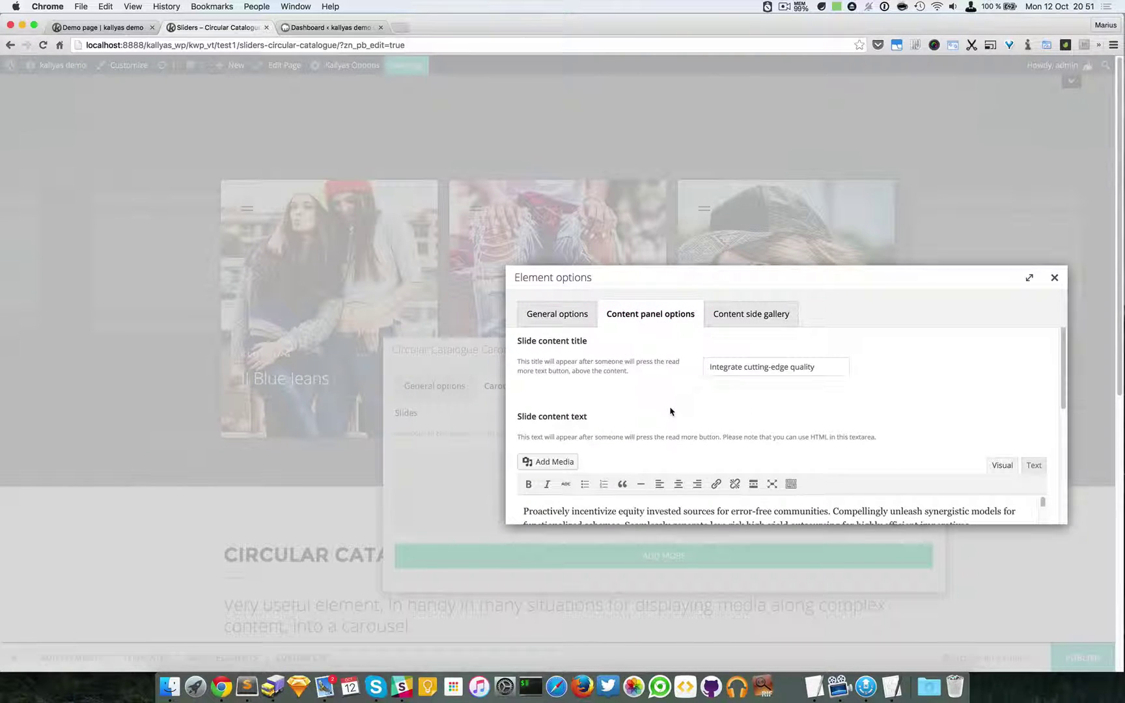
click(743, 370)
scroll(670, 454, down, 2)
scroll(716, 479, down, 3)
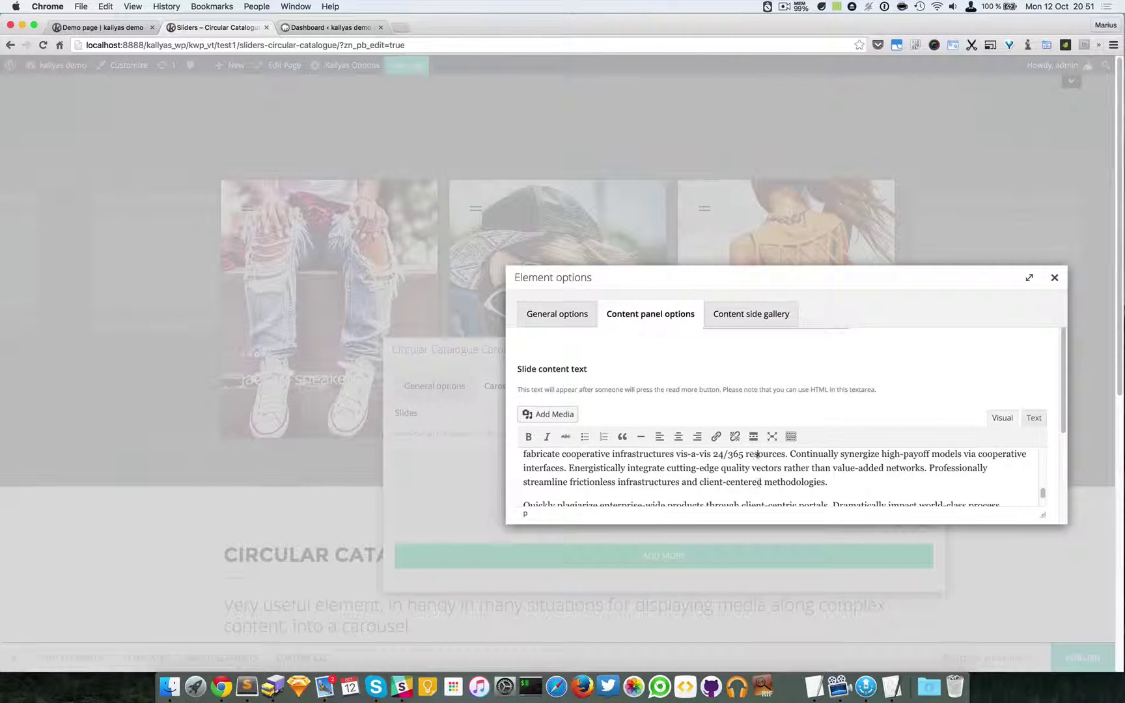
scroll(814, 475, down, 5)
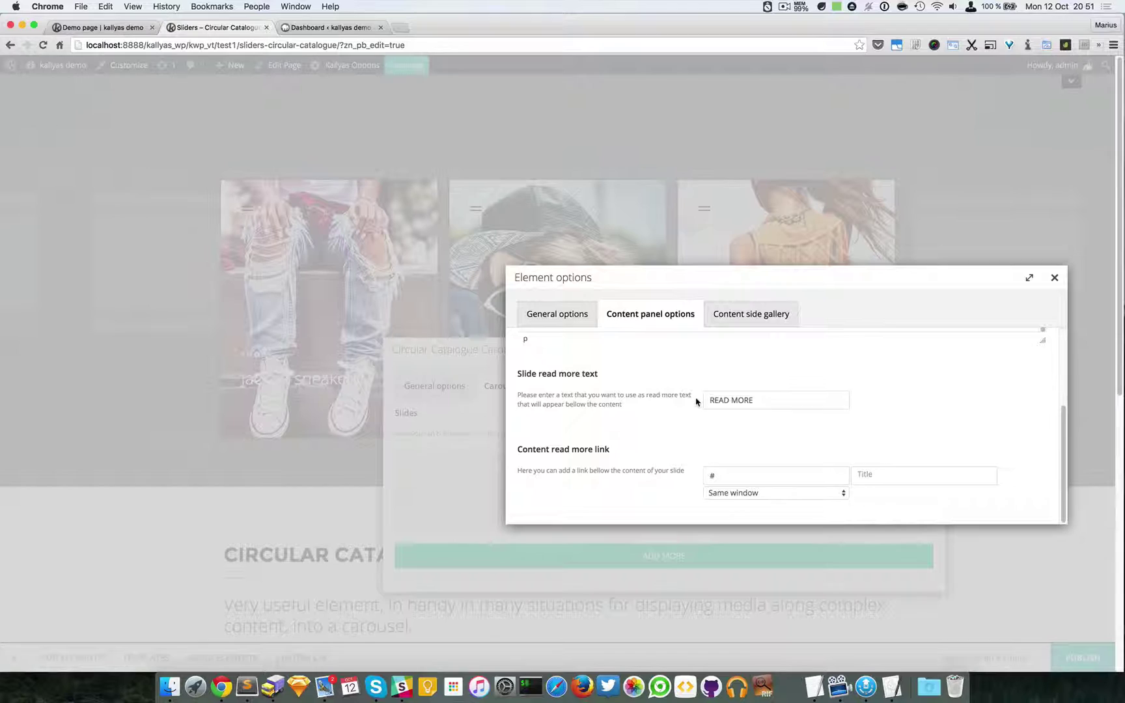
scroll(695, 396, up, 1)
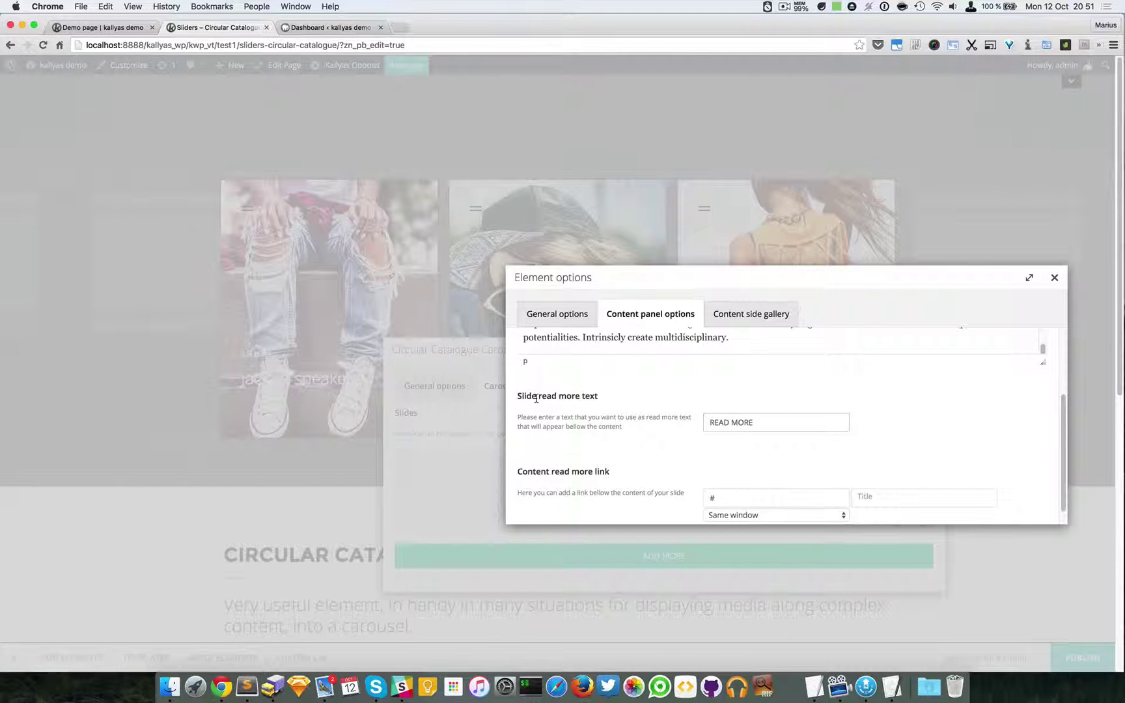
scroll(732, 442, up, 1)
scroll(731, 441, down, 1)
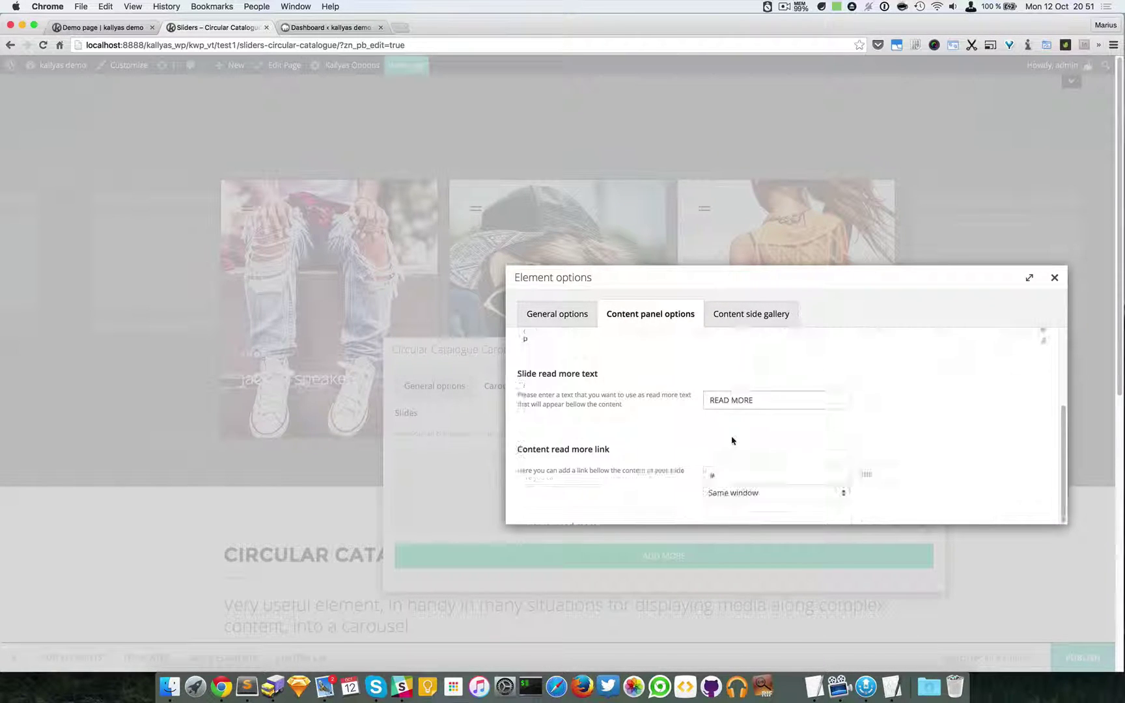
double_click(735, 474)
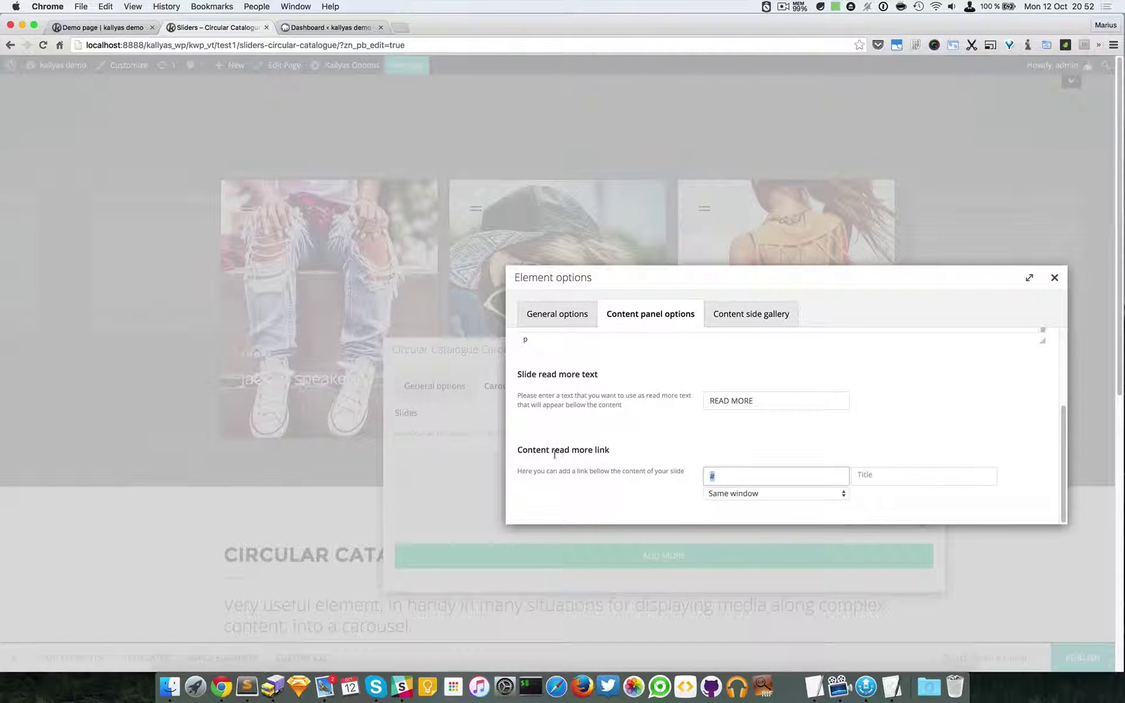
click(740, 476)
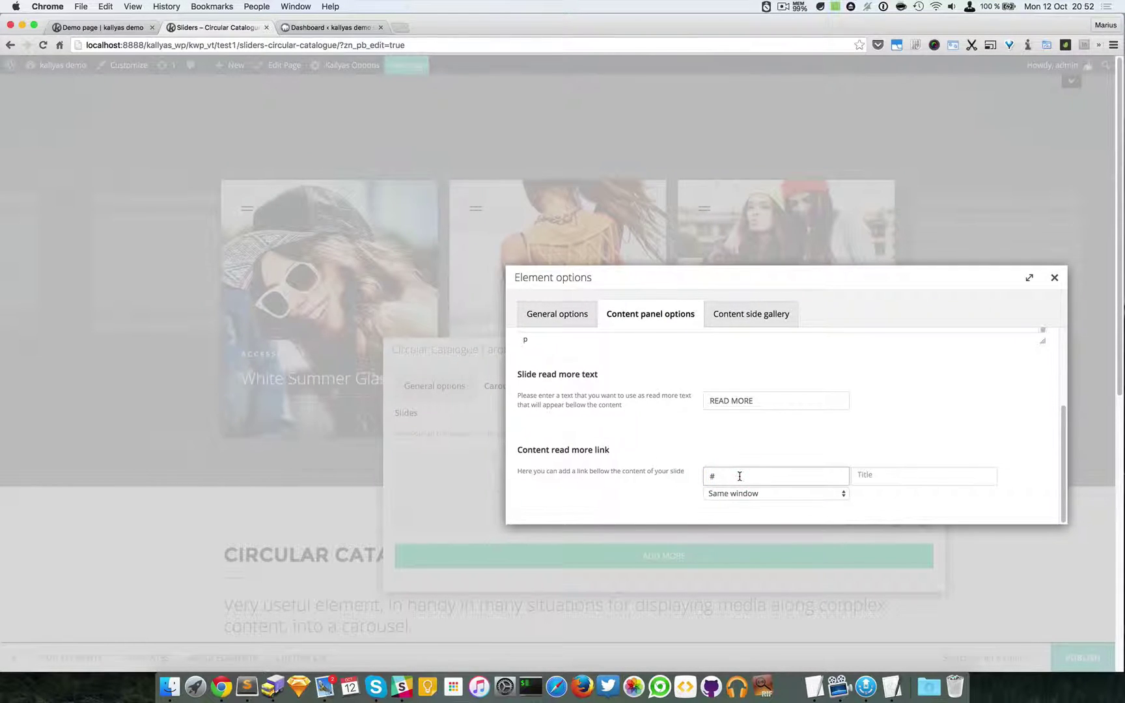
key(BackSpace)
text(#)
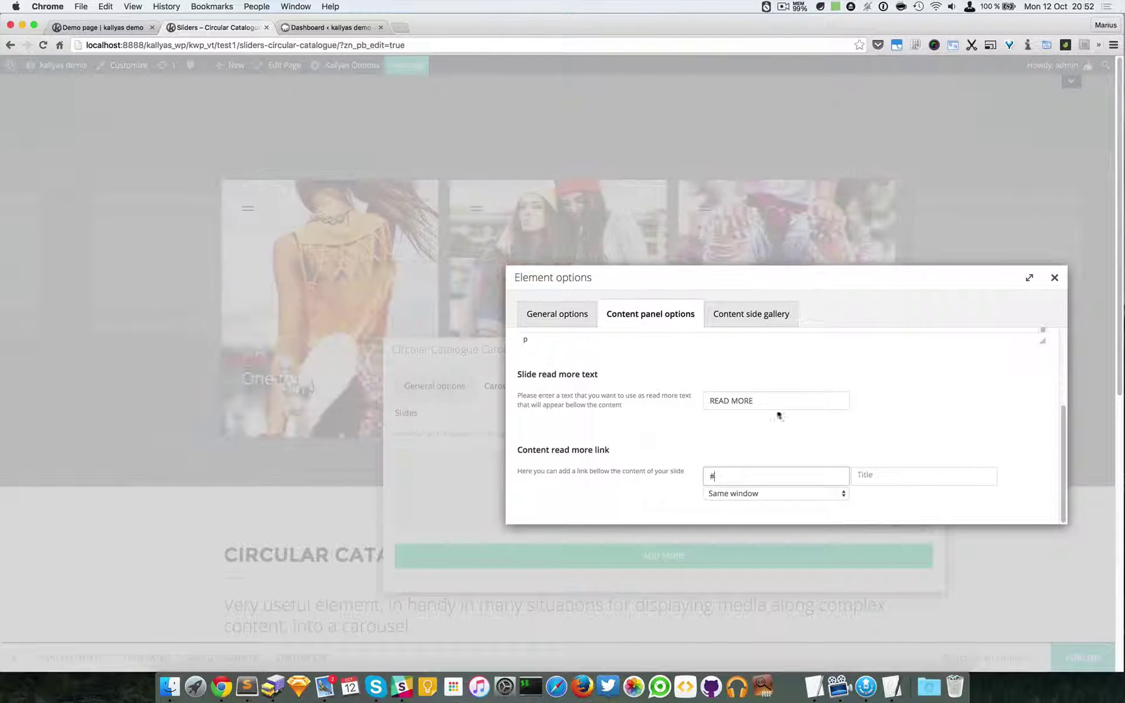
- Review the slide's Content side gallery settings: gallery width 170 and its images
click(744, 328)
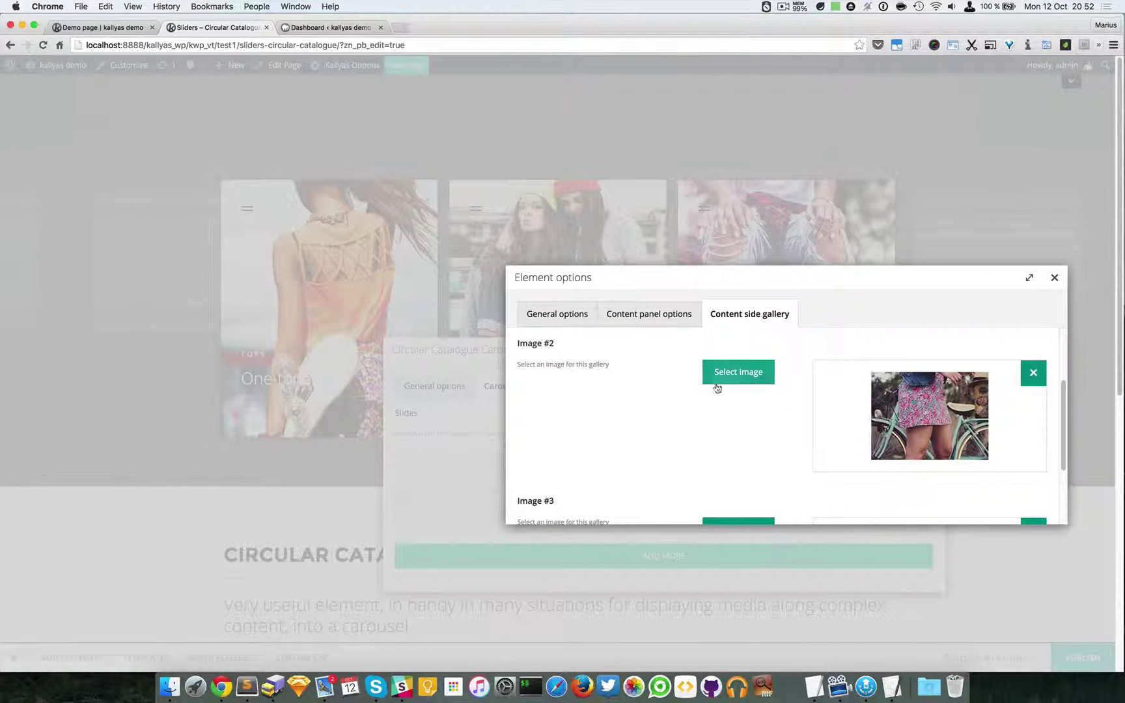
scroll(583, 385, down, 4)
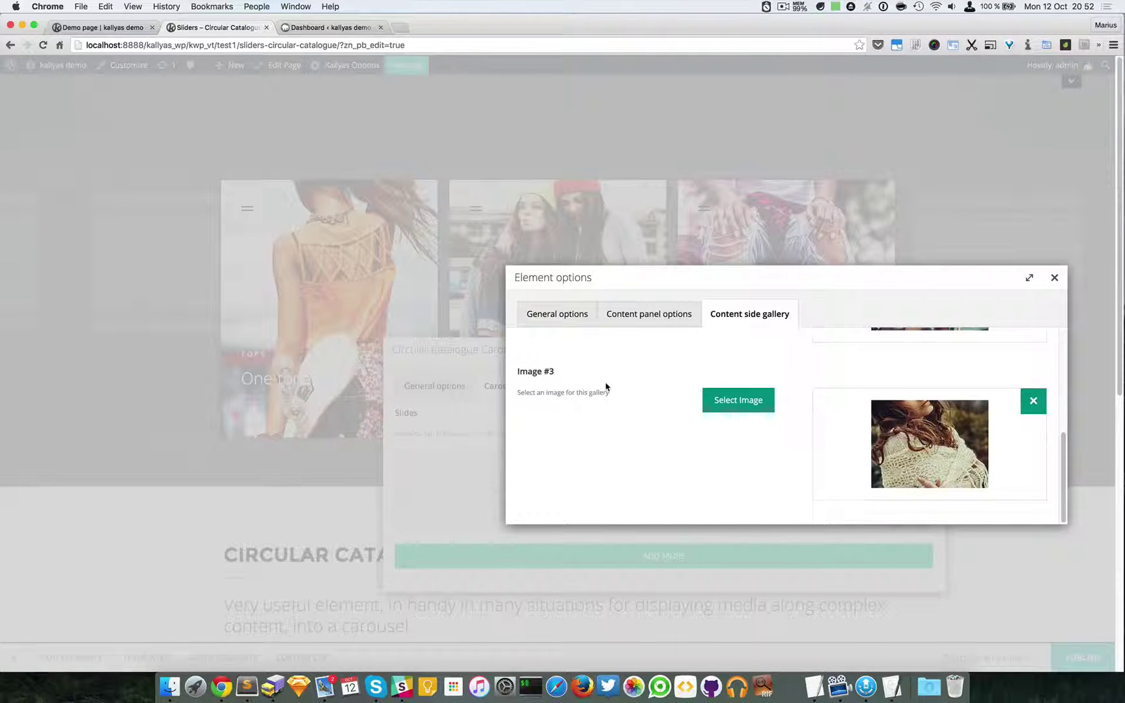
scroll(605, 387, up, 5)
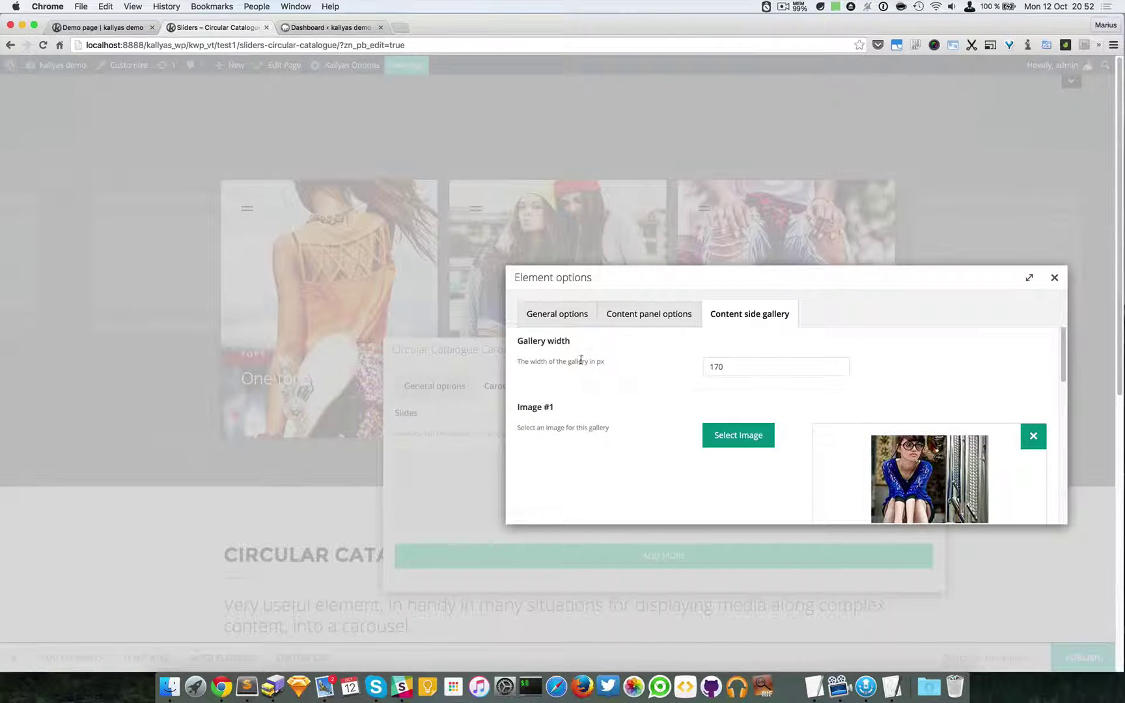
scroll(688, 433, down, 5)
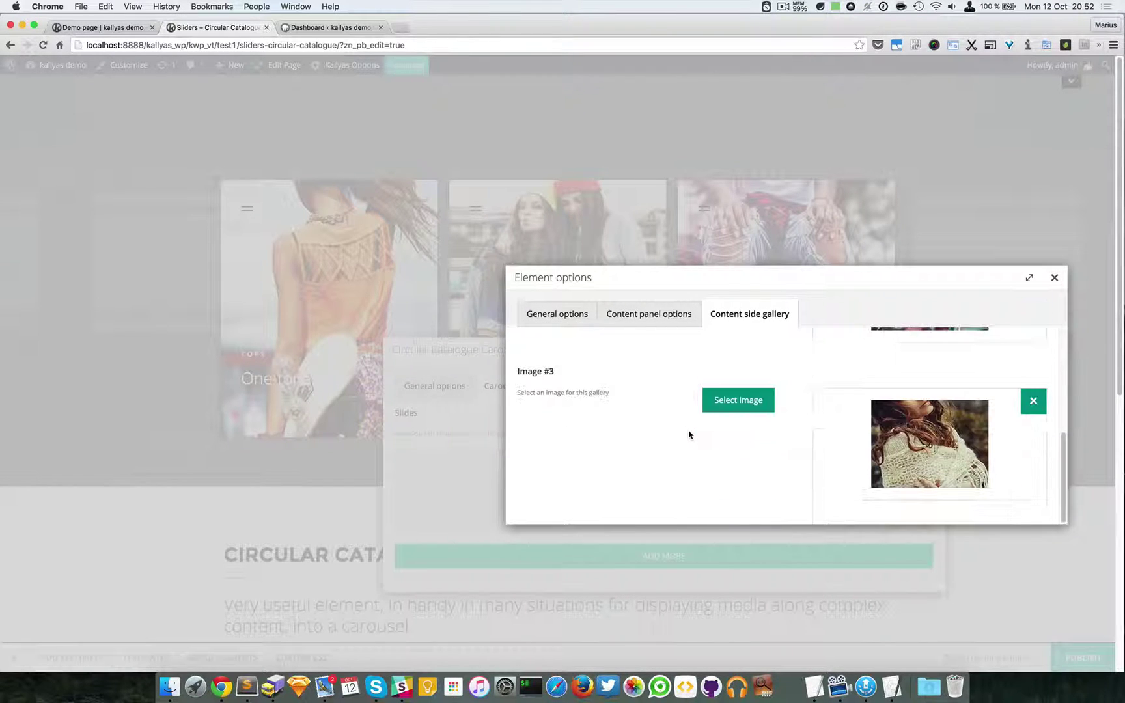
scroll(696, 436, up, 5)
scroll(698, 437, up, 1)
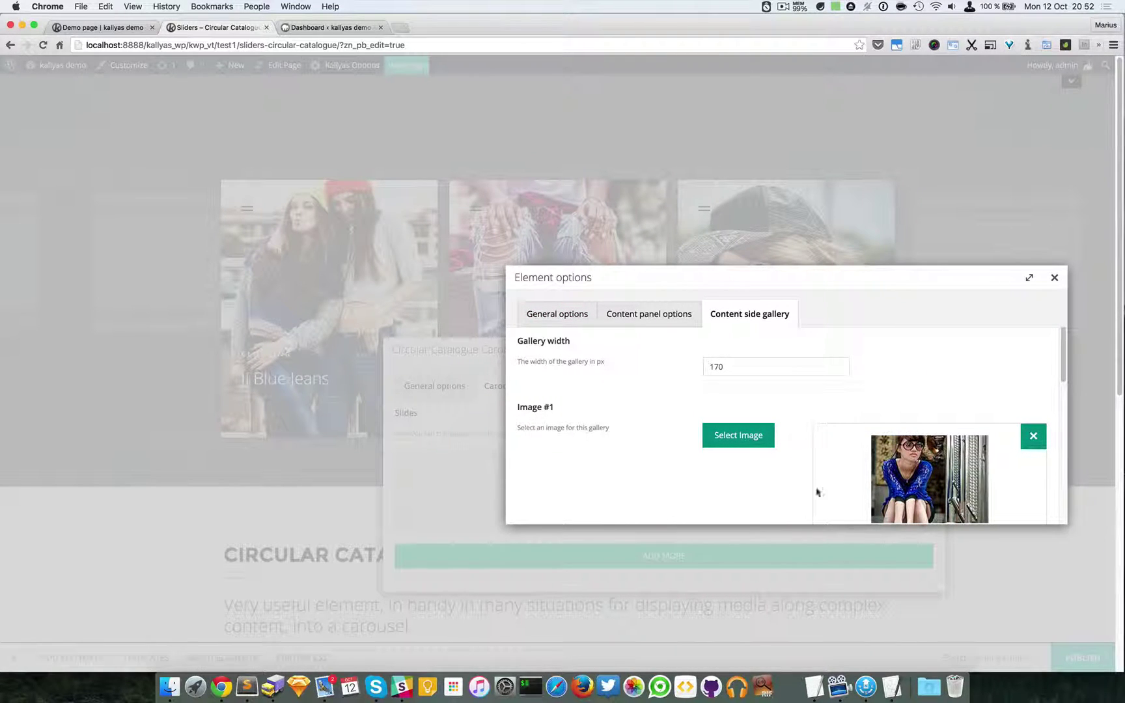
double_click(717, 366)
click(755, 367)
- Recheck the 170 gallery width, then return to General options showing ACCESSORIES and $39 labels
click(664, 322)
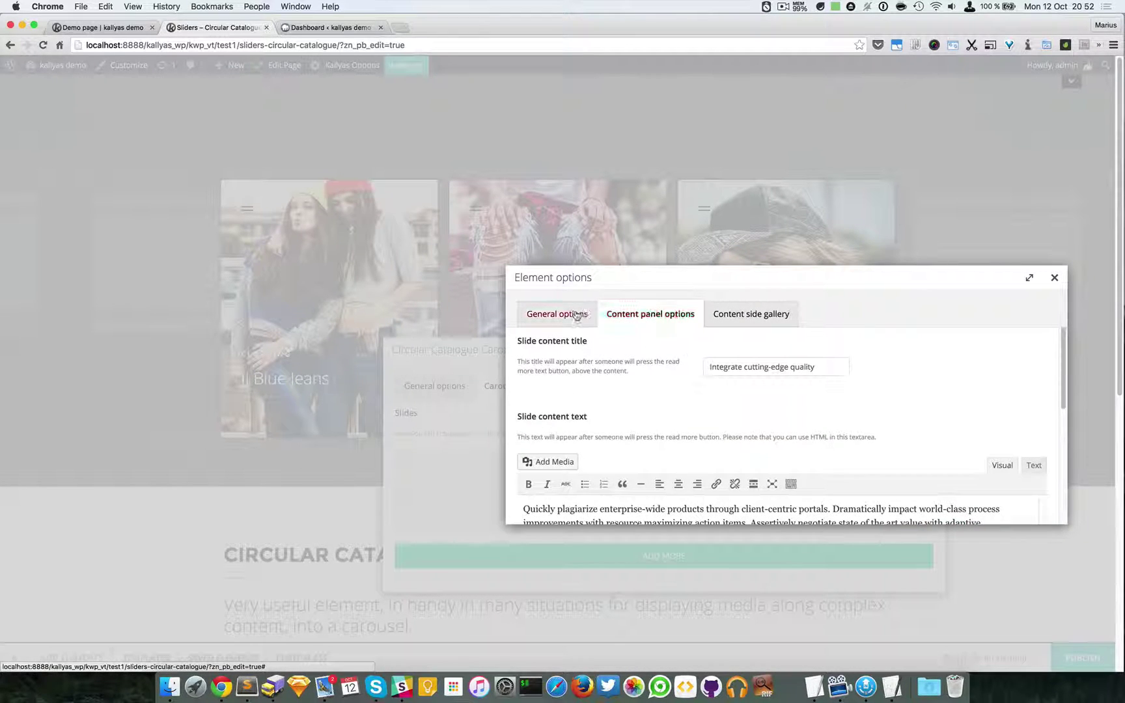
click(750, 313)
scroll(894, 417, down, 3)
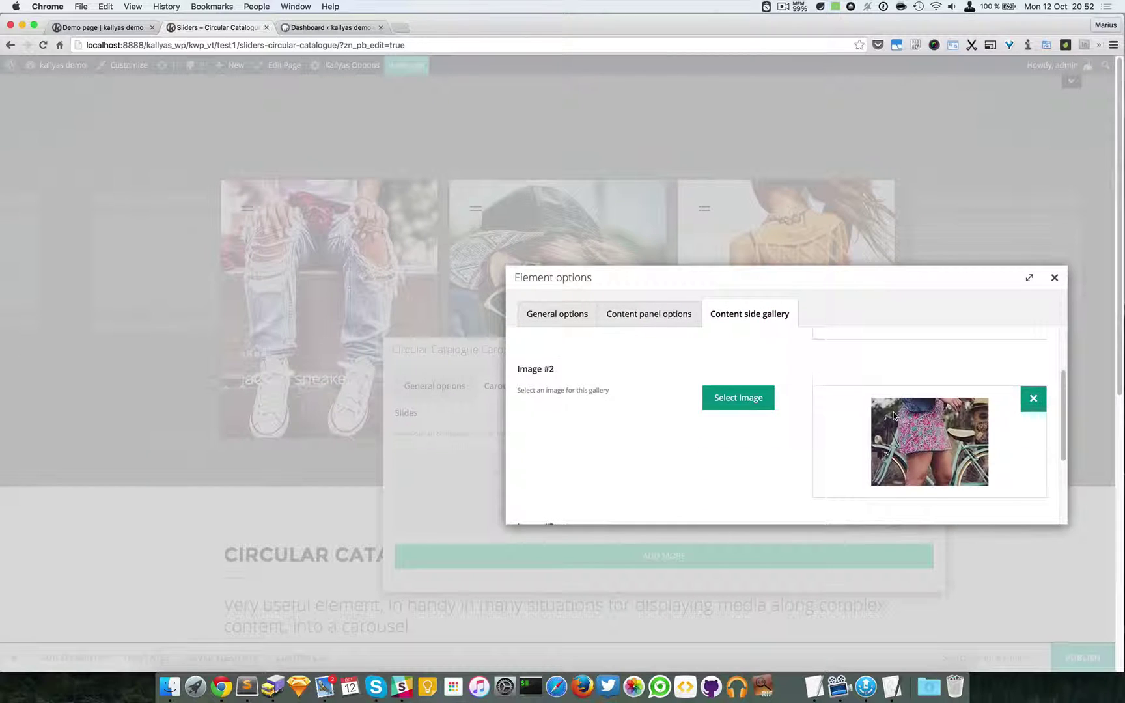
scroll(895, 417, down, 5)
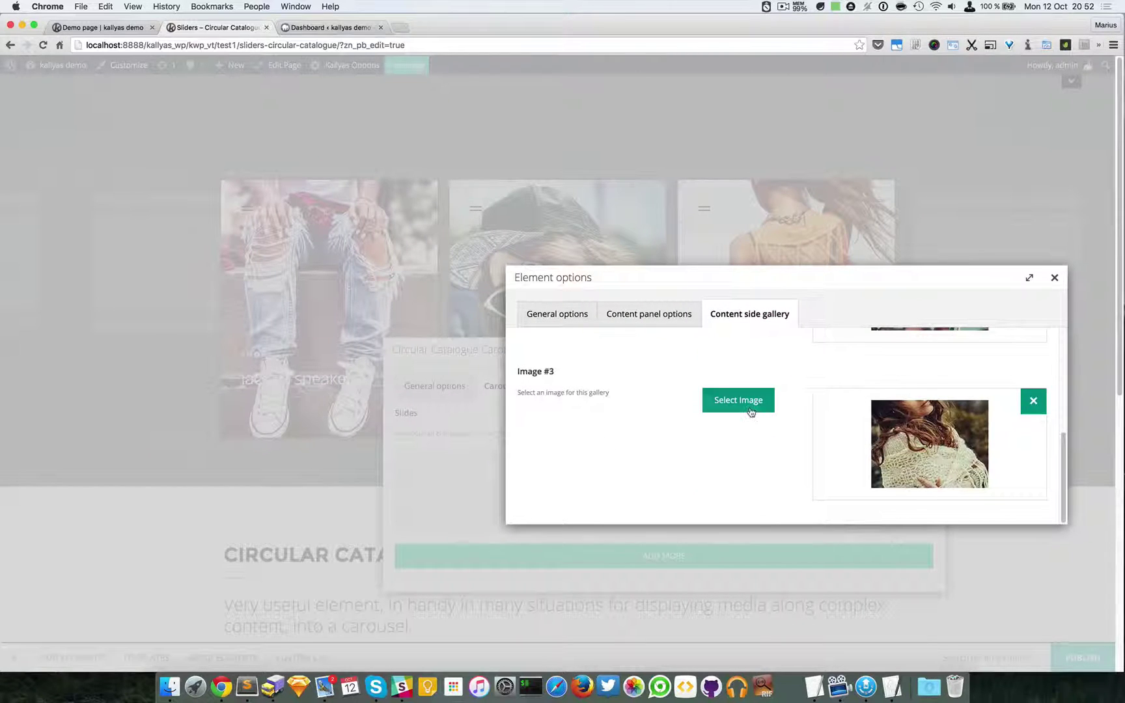
scroll(865, 419, up, 8)
double_click(716, 366)
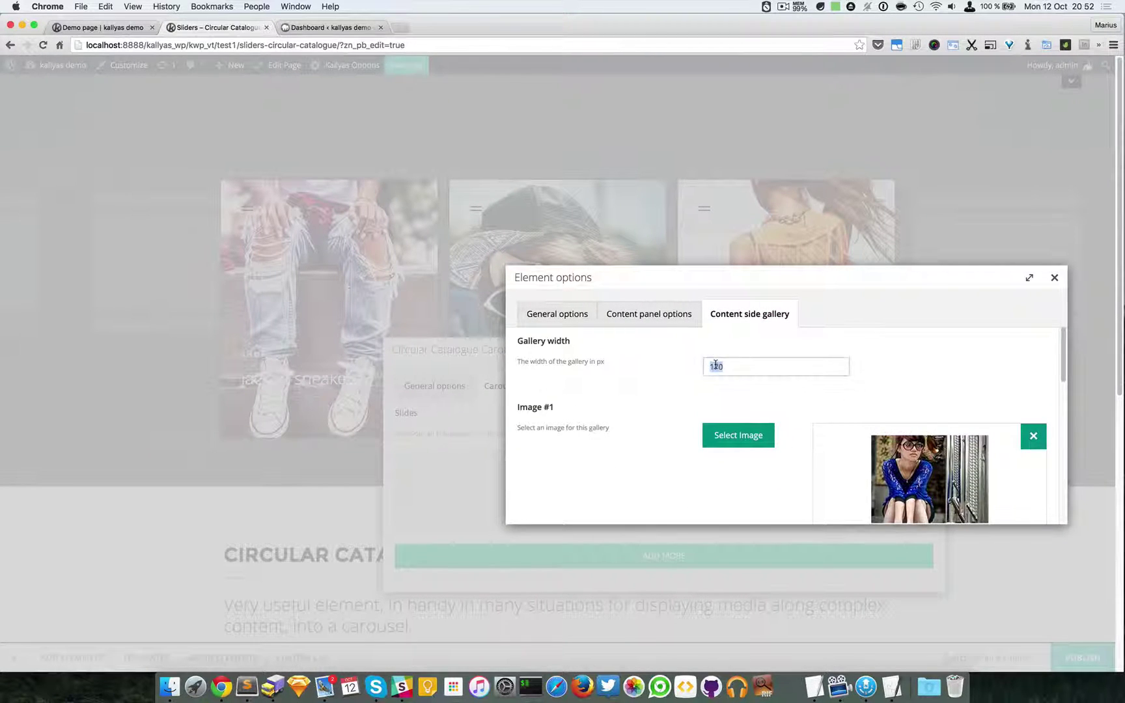
key(Left)
double_click(717, 366)
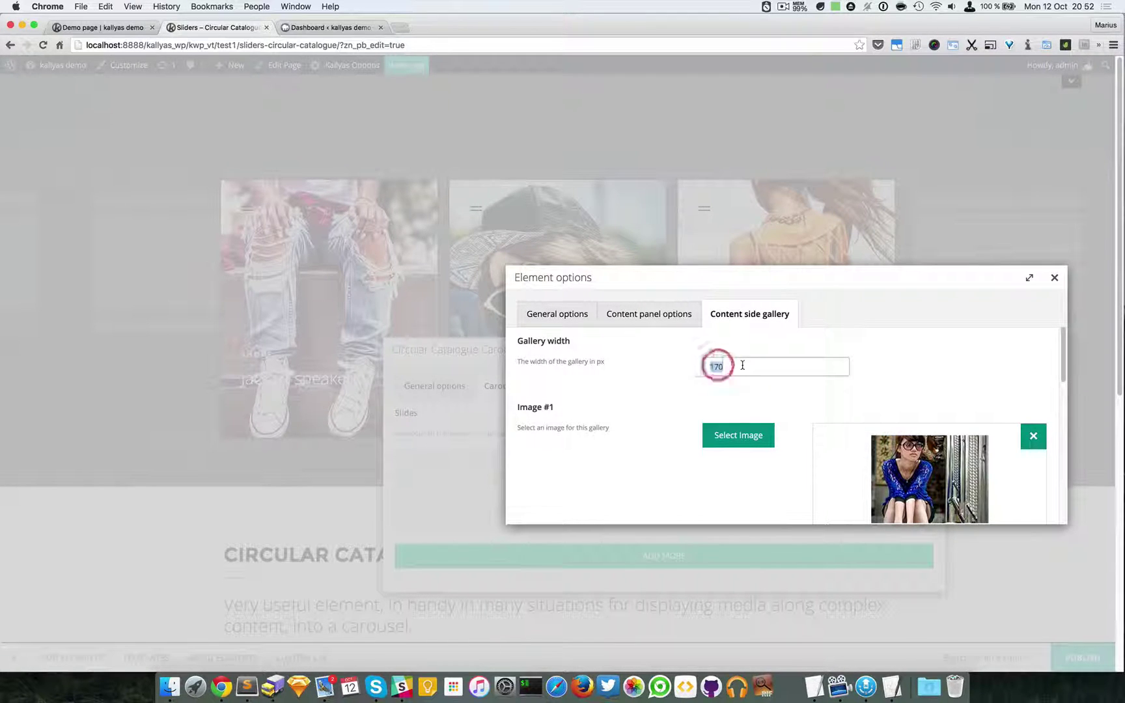
click(570, 313)
scroll(675, 404, down, 10)
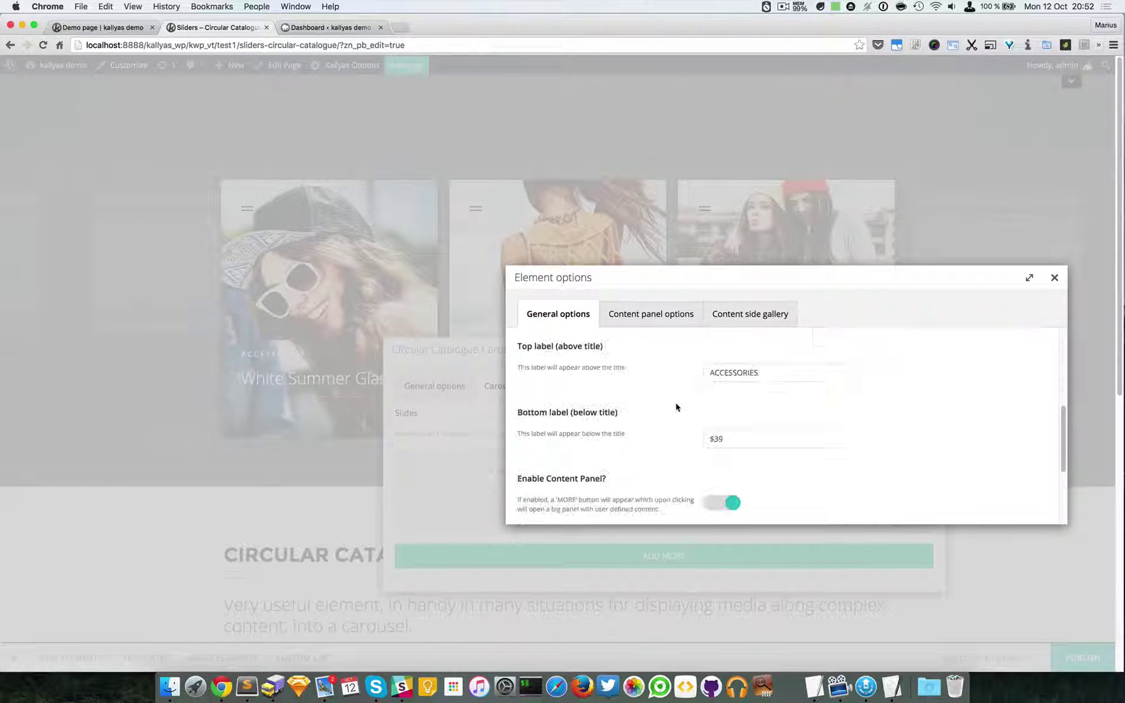
- Close the slide's Element options and the carousel options dialog, leaving the carousel on the canvas
click(1054, 277)
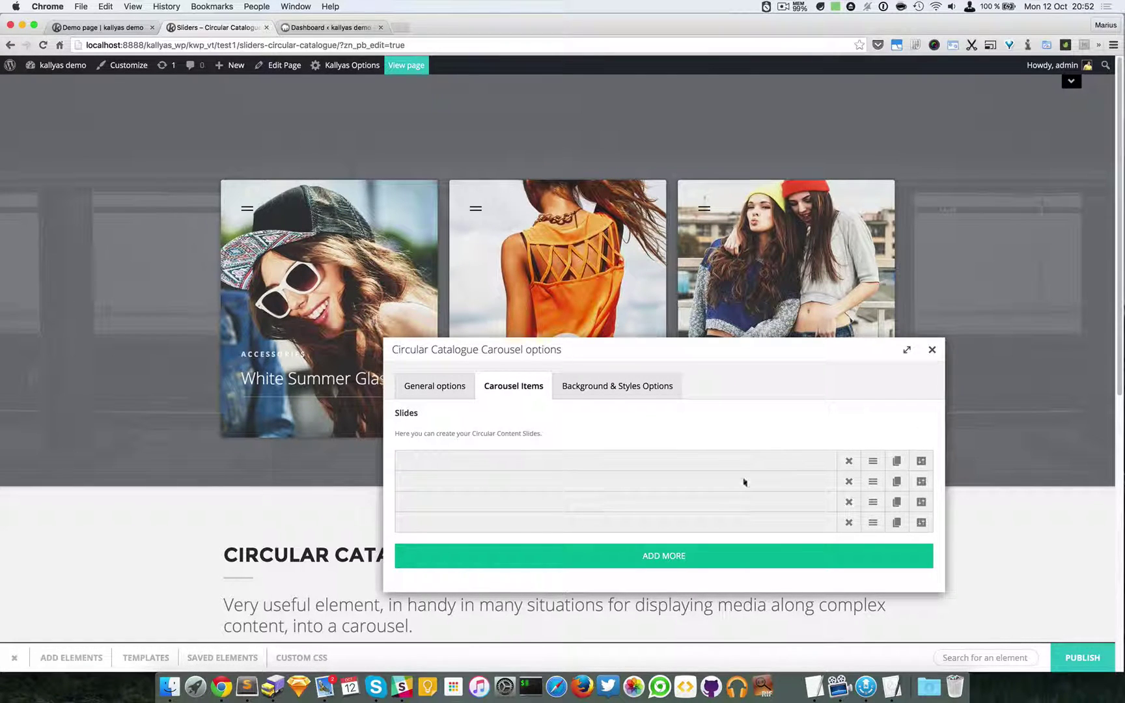
click(442, 386)
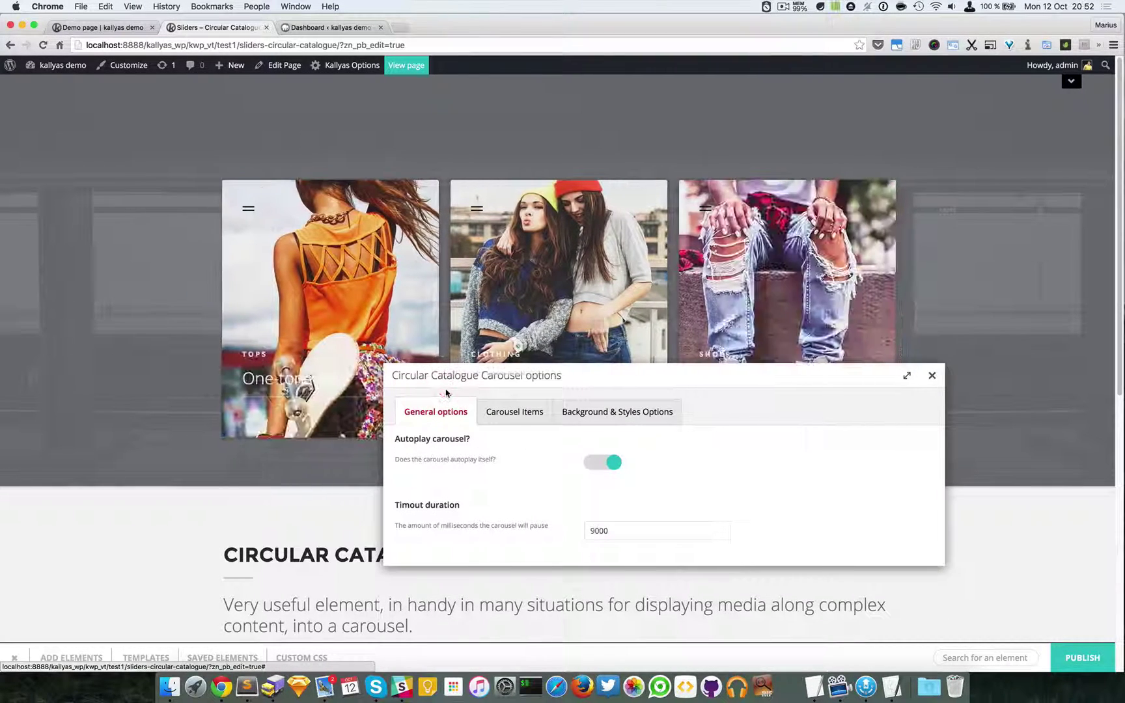
click(931, 376)
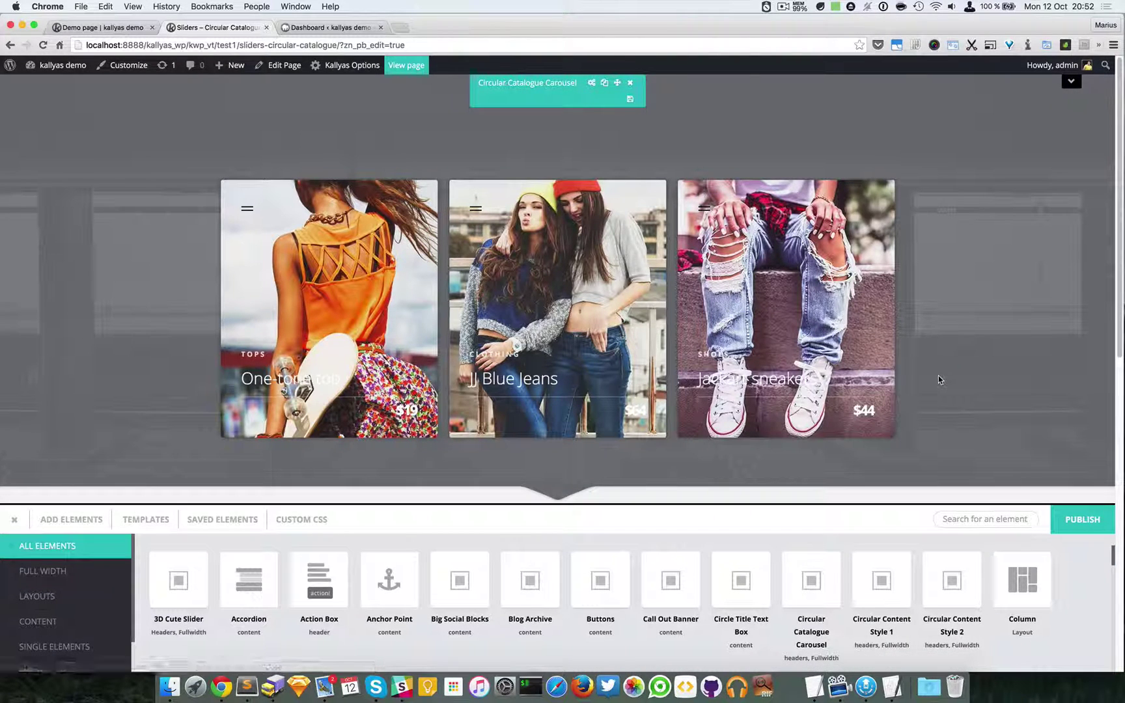